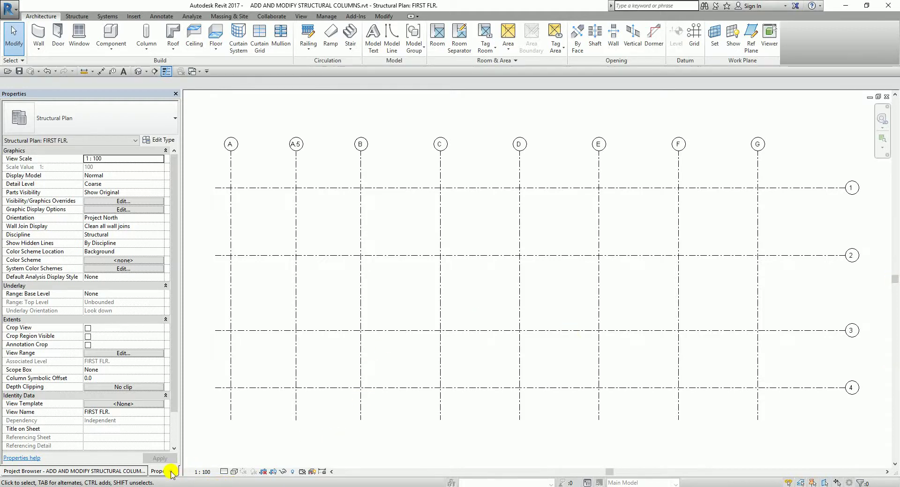
Dock the Properties palette on the opposite side of the drawing area from the Project Browser, and narrow the Project Browser.
left_click_drag(171, 473, 892, 274)
scroll(458, 245, "down", 1)
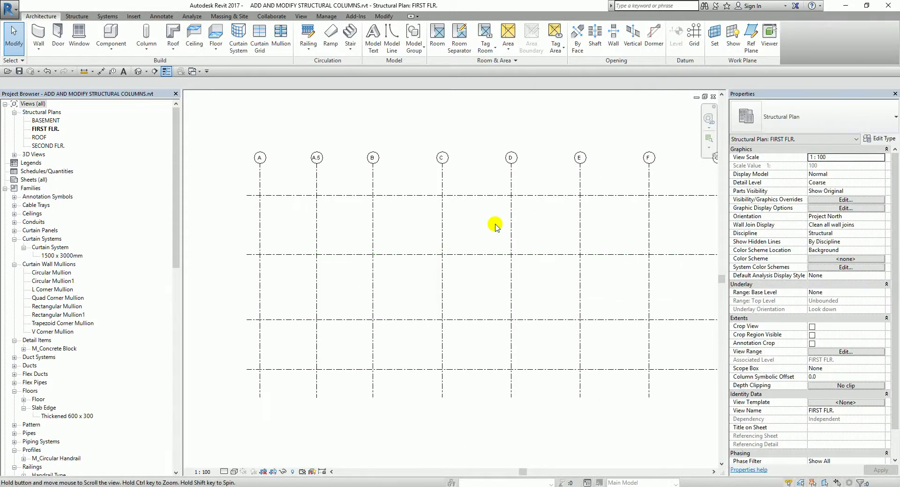
middle_click_drag(492, 223, 465, 243)
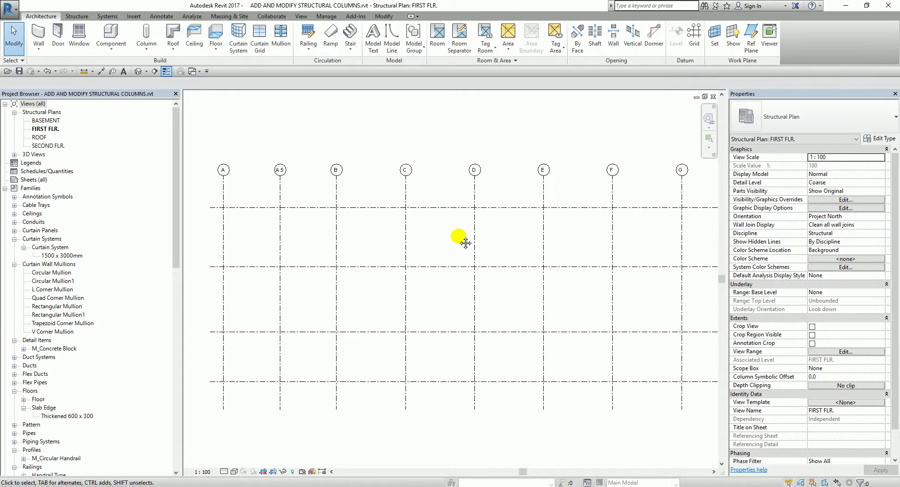
middle_click_drag(466, 243, 440, 245)
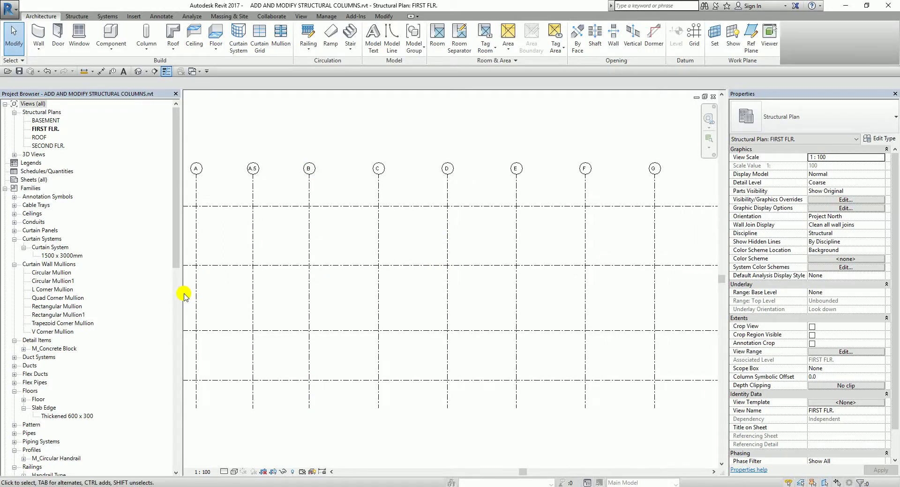
left_click_drag(183, 294, 123, 297)
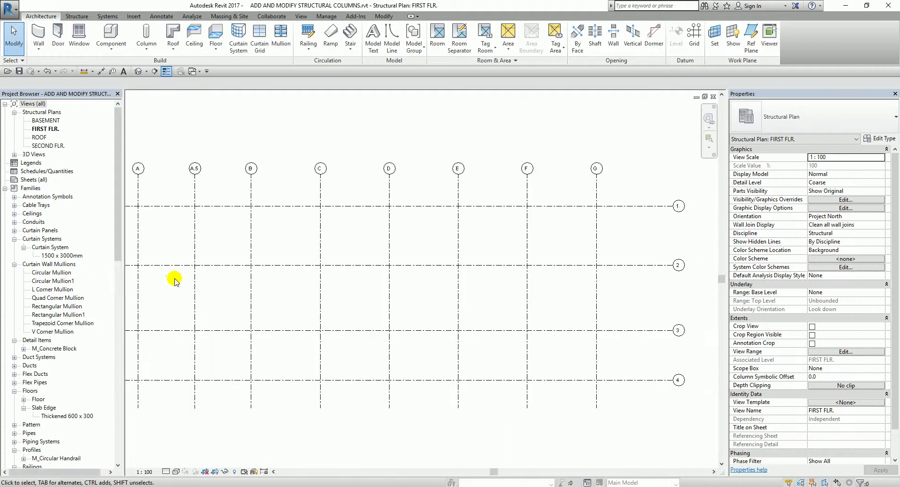
Start placing vertical structural columns using the M_W-Wide Flange-Column type W250X73.
left_click(81, 18)
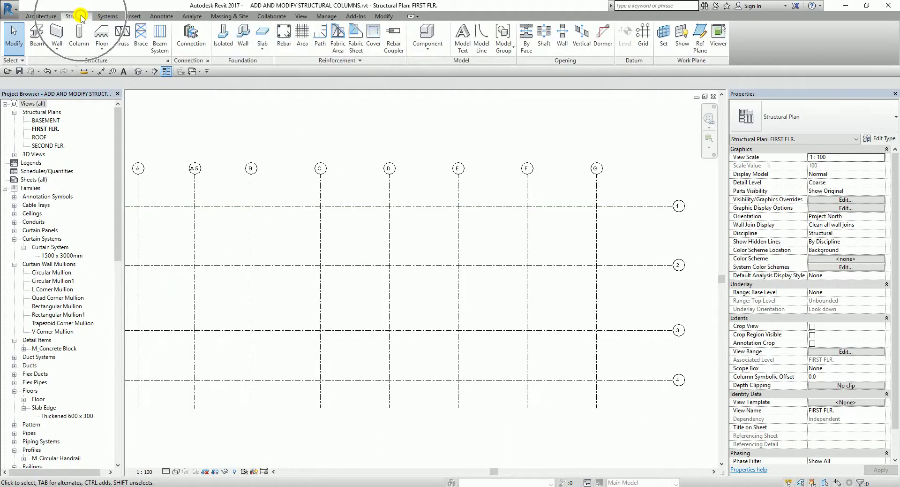
left_click(79, 38)
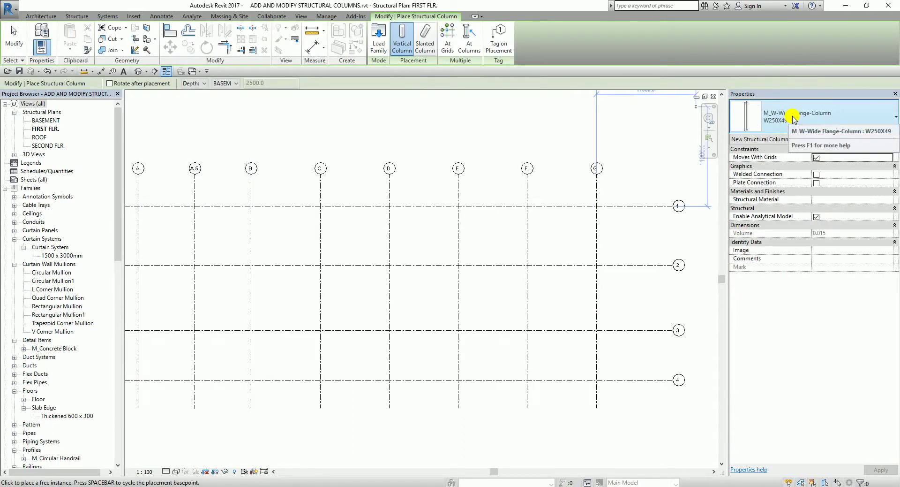
left_click(823, 120)
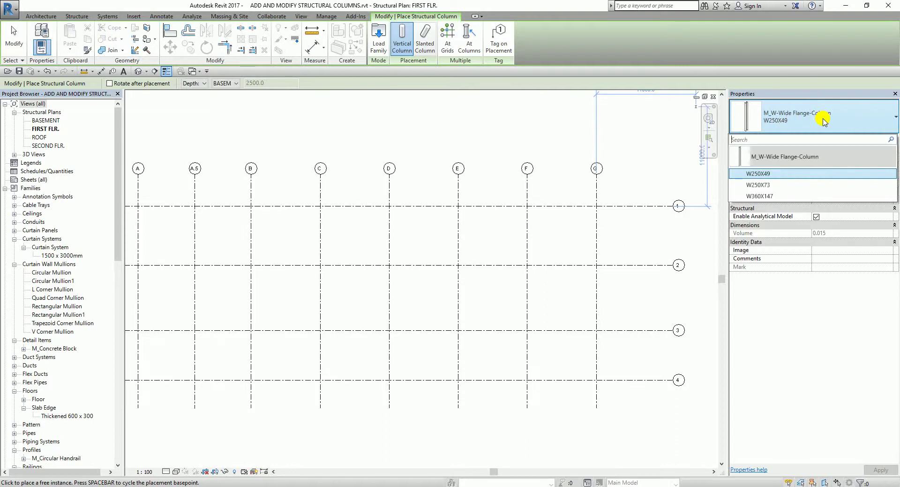
left_click(772, 185)
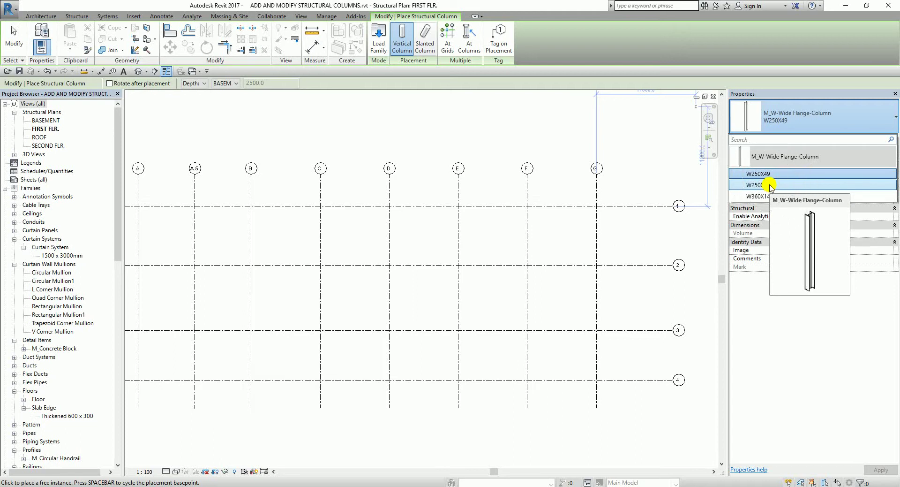
left_click(772, 186)
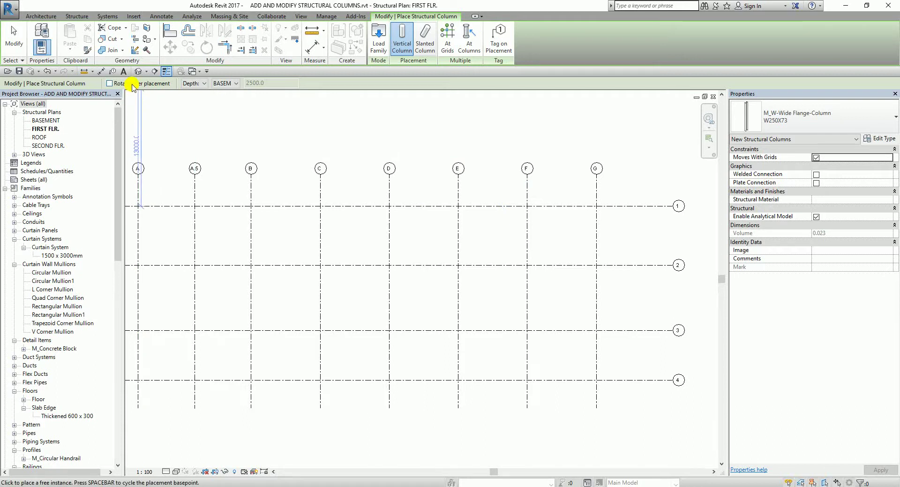
Switch the column placement direction to Height from the FIRST FLR. plan.
left_click(196, 85)
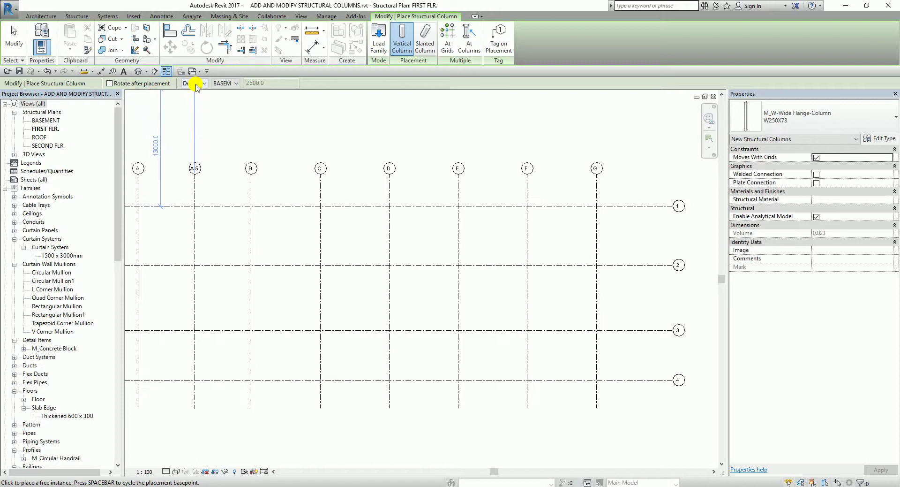
left_click(196, 87)
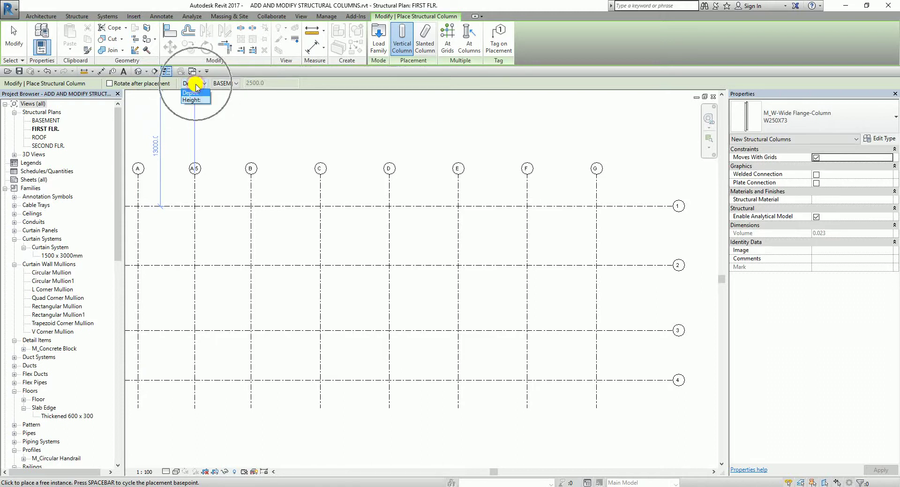
left_click(192, 100)
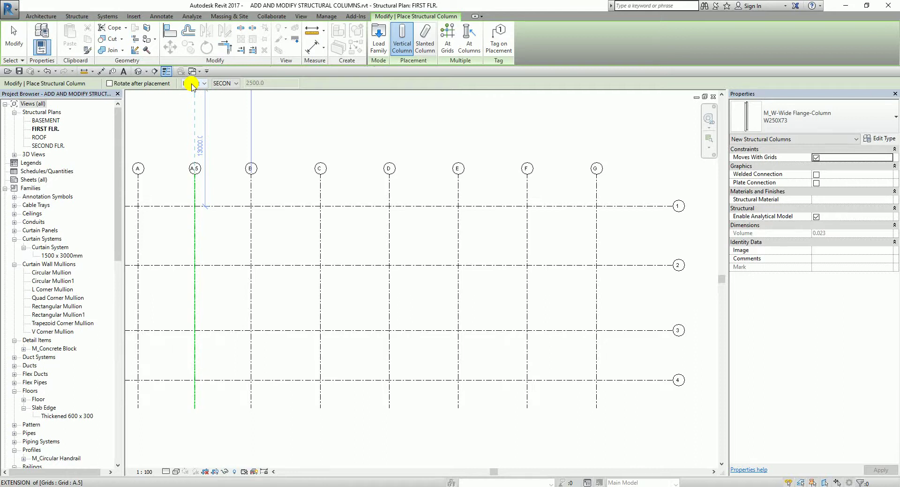
double_click(51, 131)
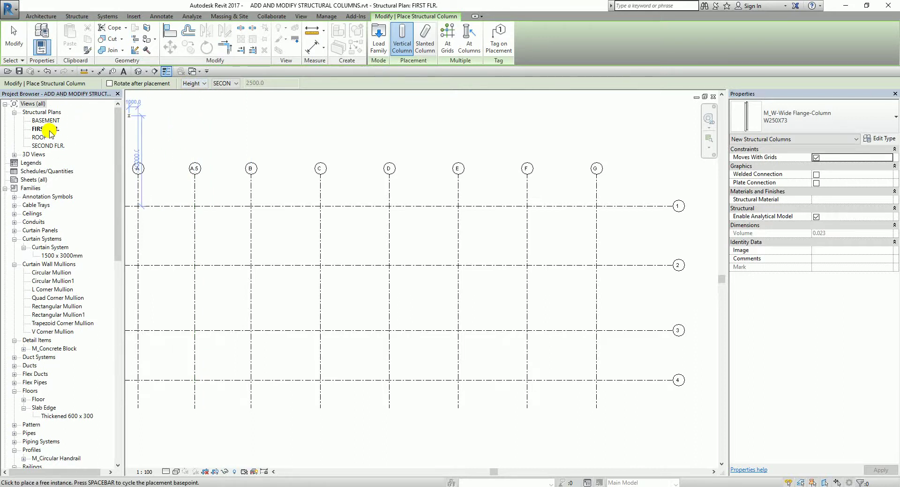
left_click(227, 84)
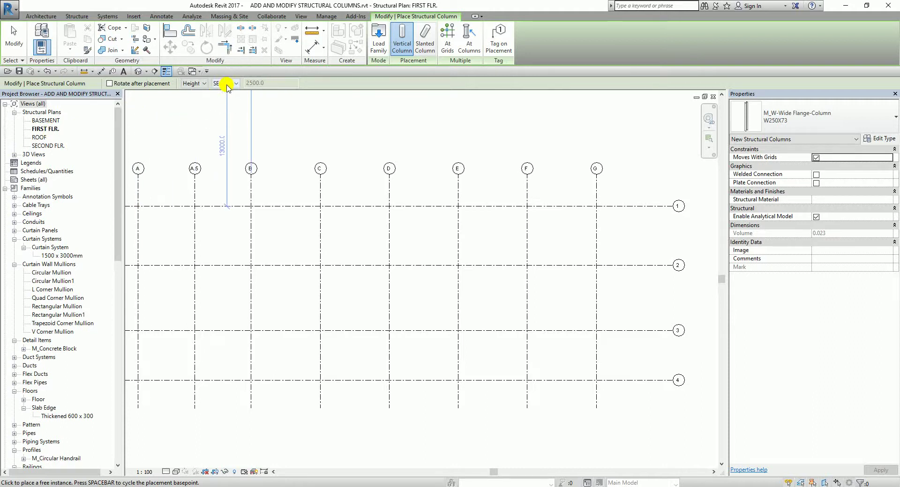
left_click(45, 129)
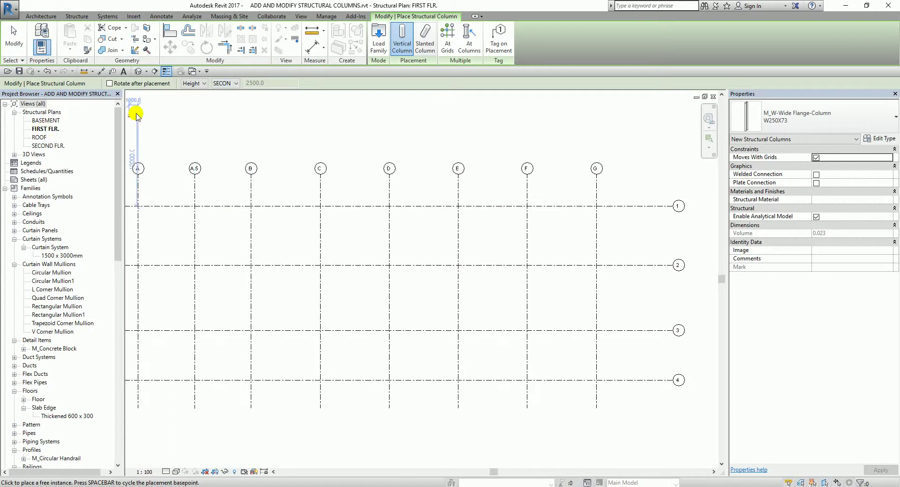
Return the column placement direction to Depth and review the available level choices.
left_click(191, 83)
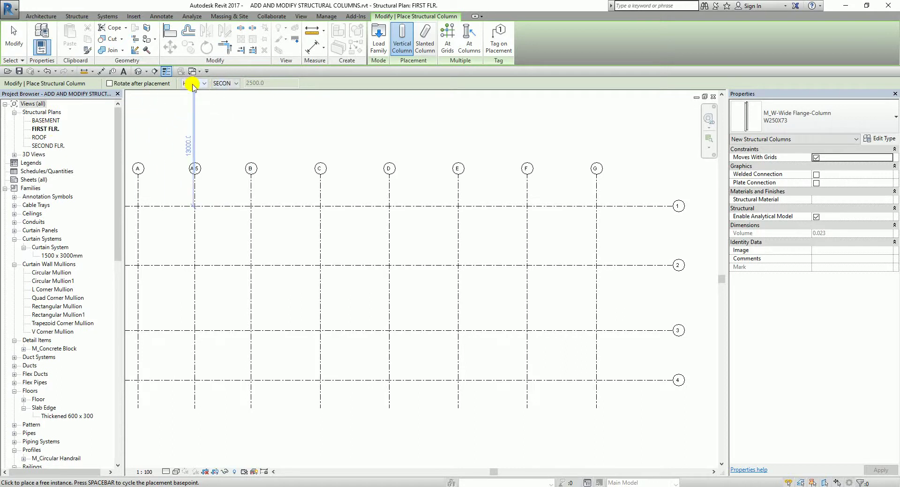
left_click(190, 92)
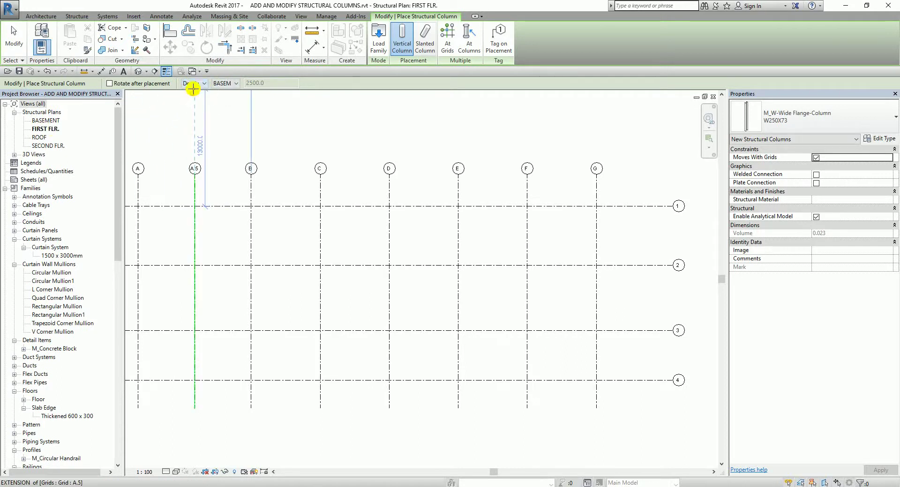
left_click(225, 84)
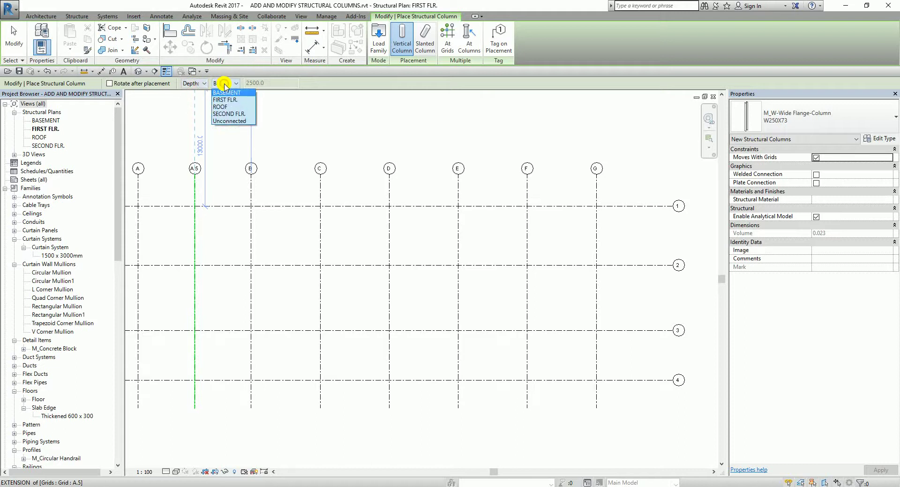
left_click(226, 87)
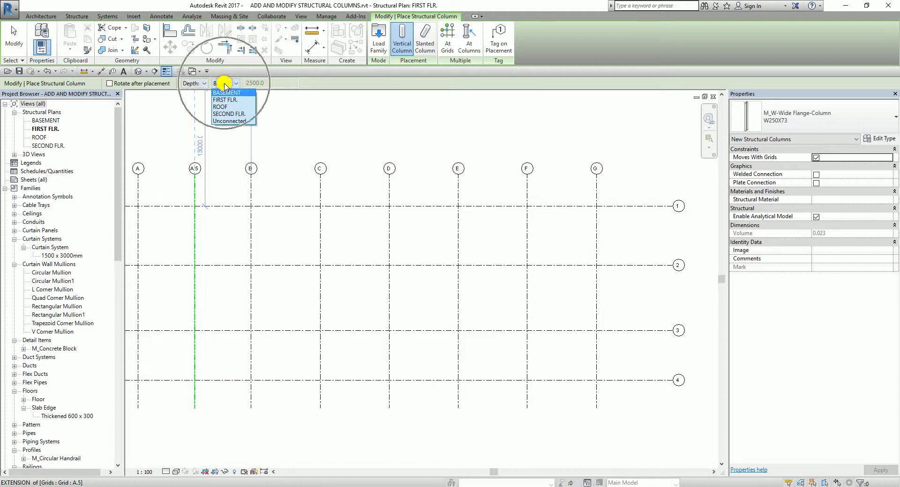
left_click(43, 129)
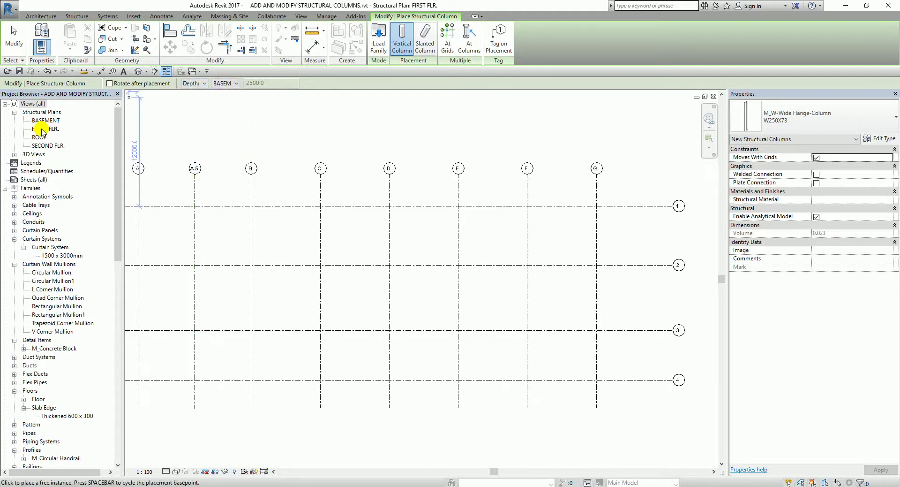
Set the new columns to extend by Height from the first floor up to the ROOF level.
left_click(194, 84)
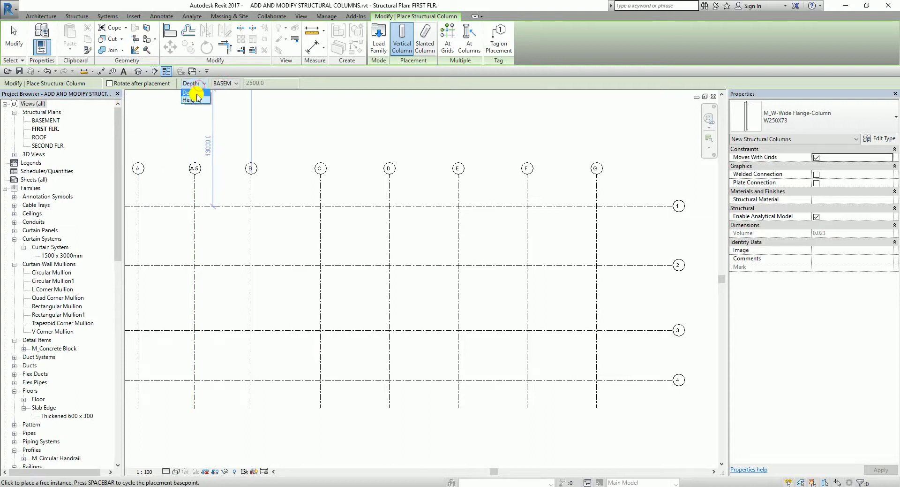
left_click(196, 99)
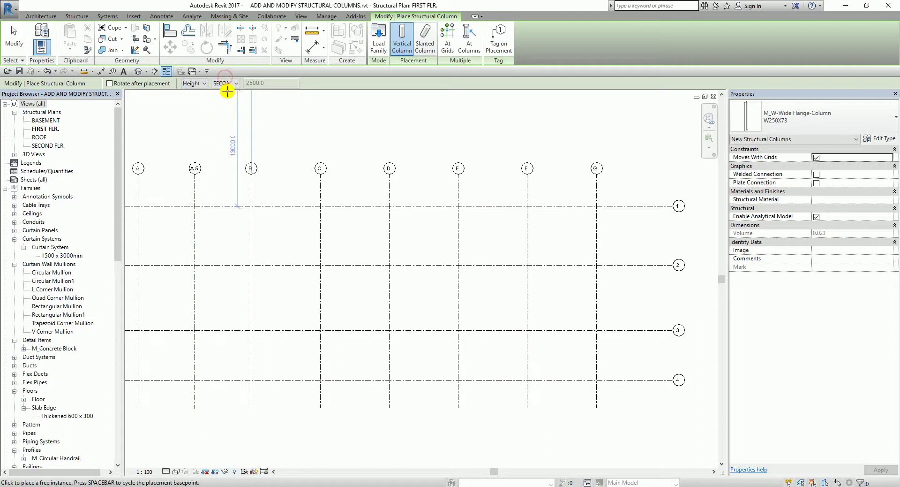
left_click(226, 83)
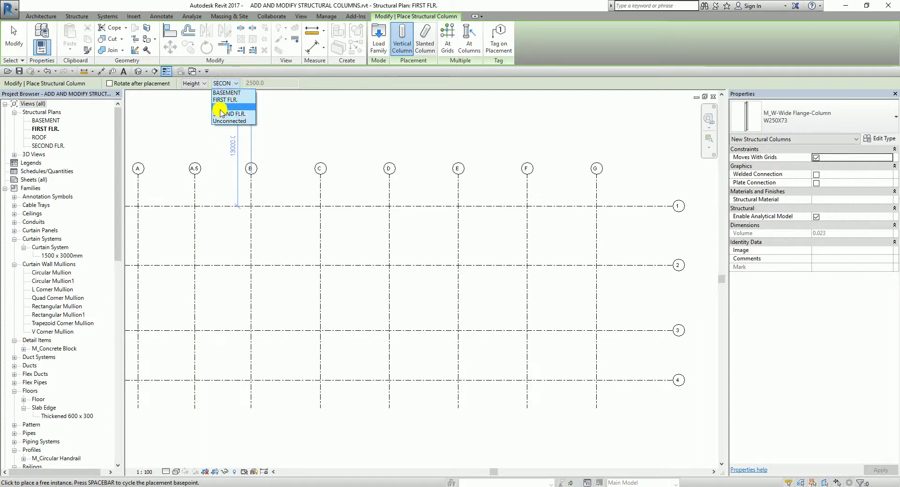
left_click(220, 107)
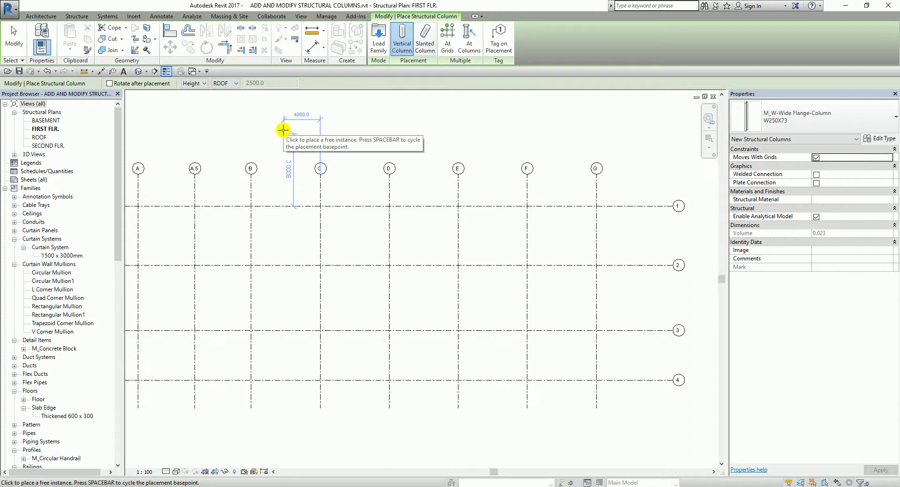
left_click(46, 132)
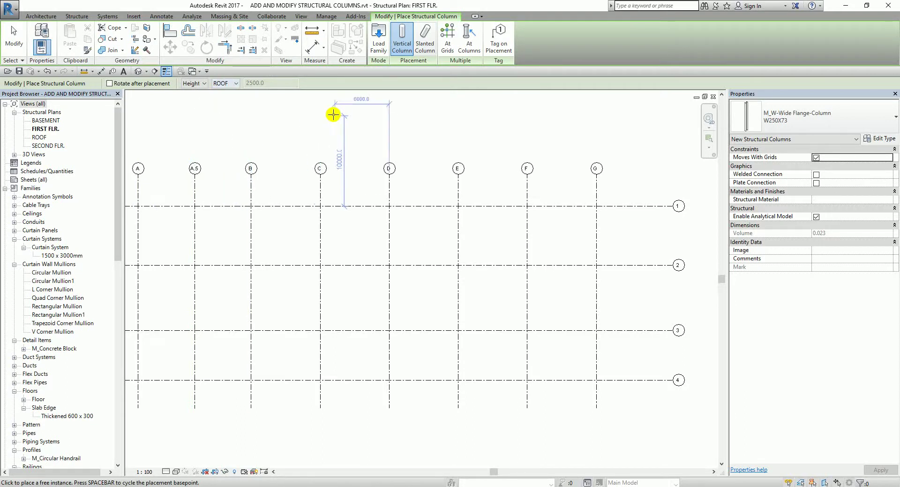
Place four W250X73 columns along grid C at its intersections with grids 1, 2, 3 and 4.
middle_click_drag(342, 172, 372, 188)
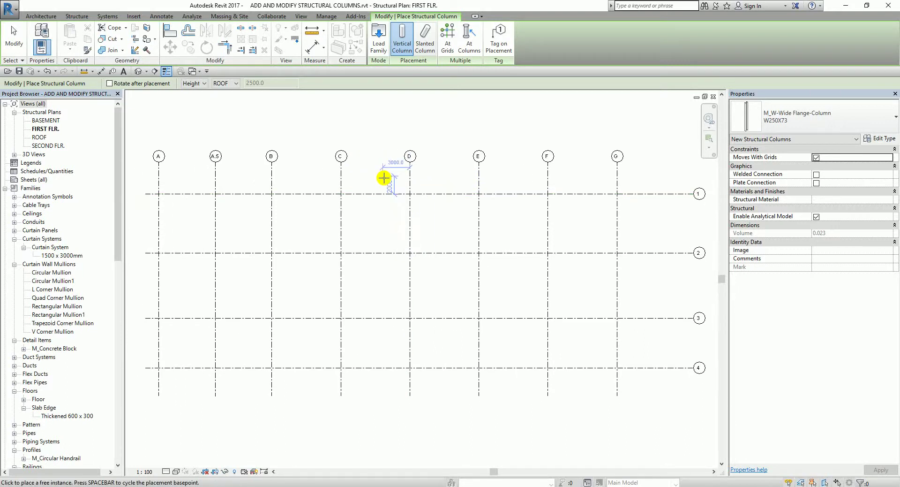
scroll(323, 192, "up", 4)
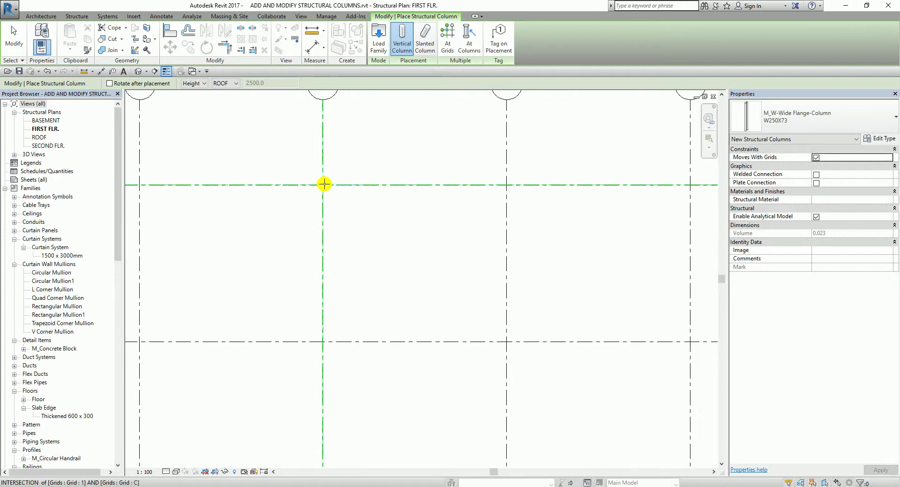
scroll(324, 185, "up", 4)
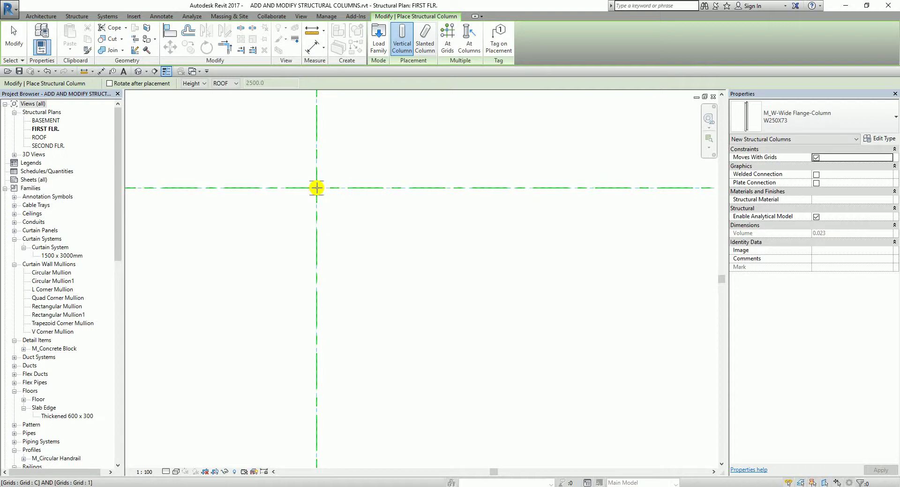
scroll(316, 188, "down", 4)
scroll(317, 188, "down", 1)
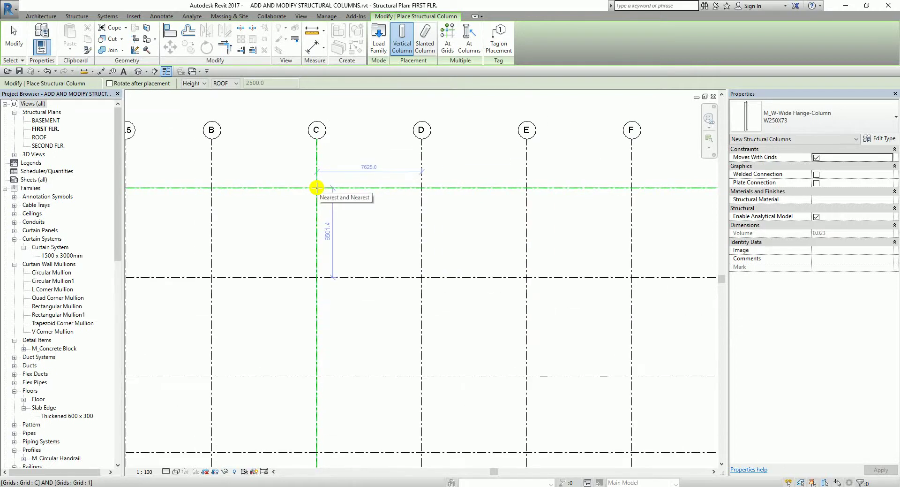
middle_click_drag(317, 187, 245, 187)
scroll(245, 187, "down", 2)
scroll(249, 185, "up", 1)
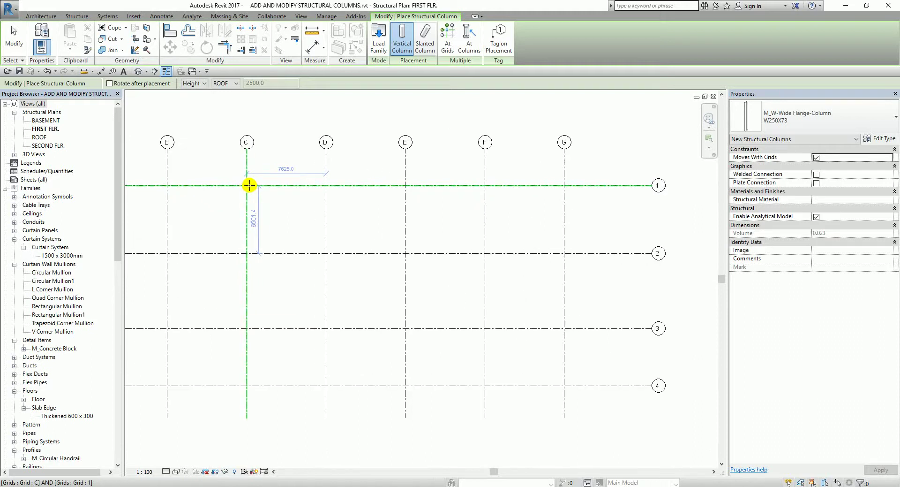
left_click(248, 185)
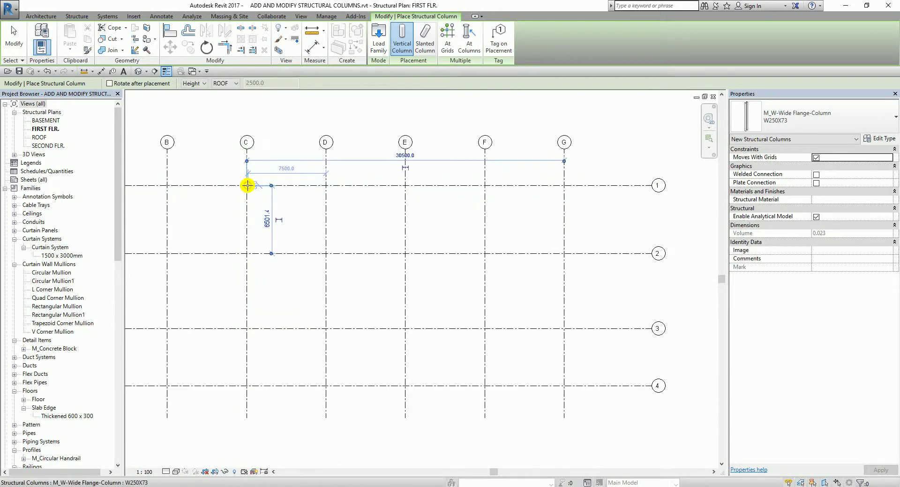
left_click(254, 253)
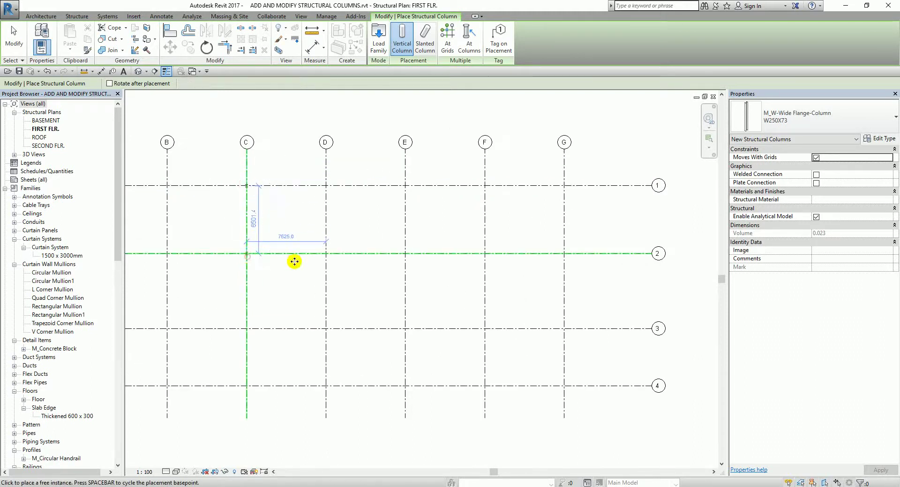
left_click(246, 330)
left_click(246, 385)
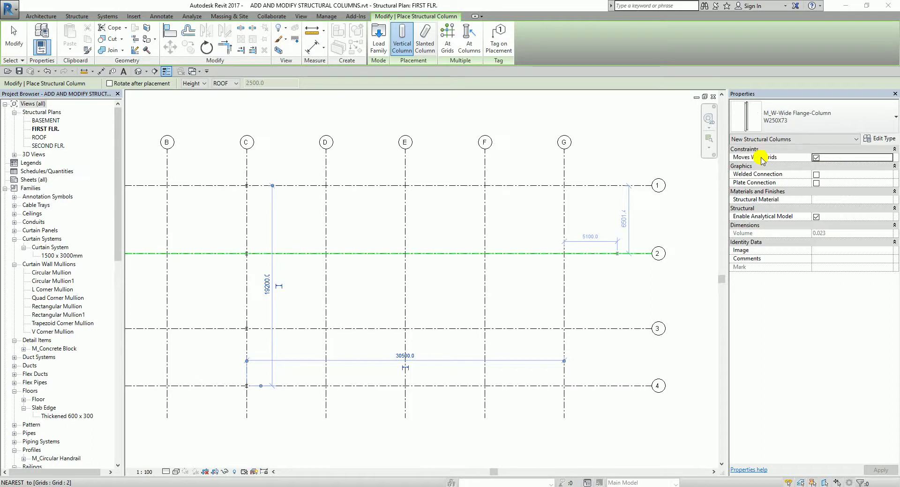
Toggle the Moves With Grids constraint off and back on for the new structural columns.
left_click(818, 159)
left_click(819, 159)
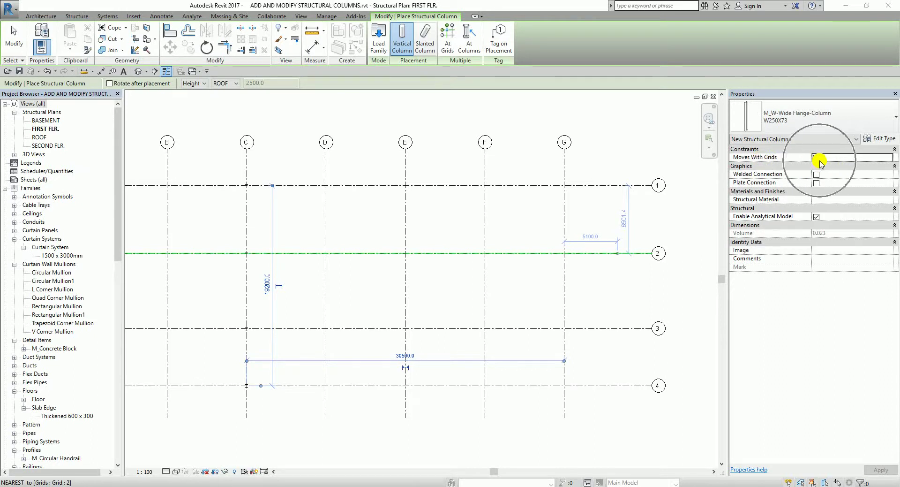
left_click(249, 173)
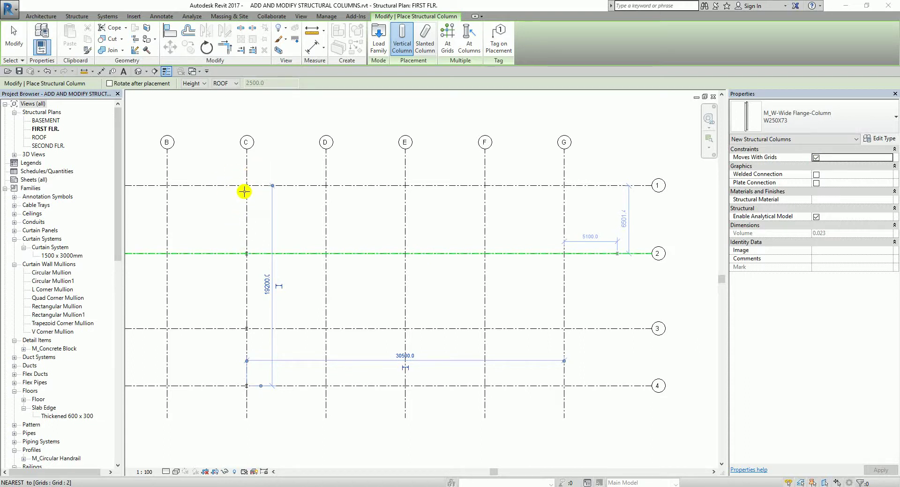
Finish placing columns, select the column at C-4 and turn off the Thin Lines display.
left_click(14, 39)
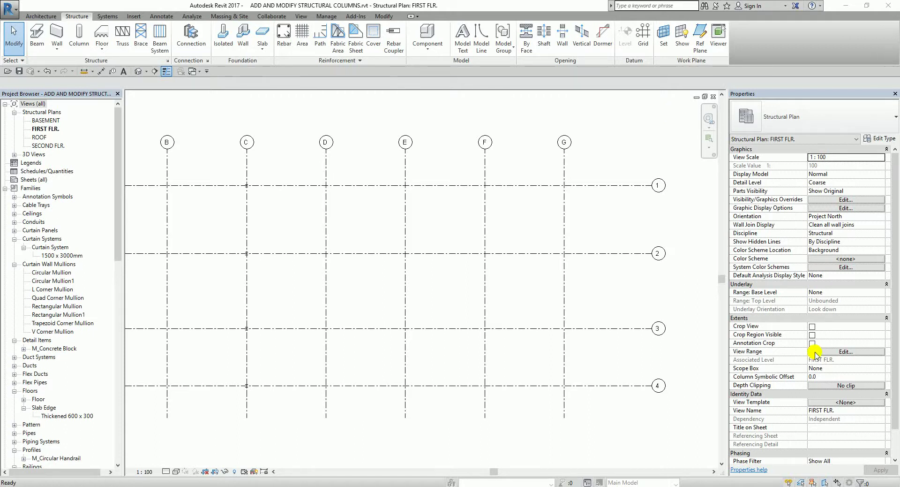
left_click(270, 363)
left_click_drag(228, 372, 262, 395)
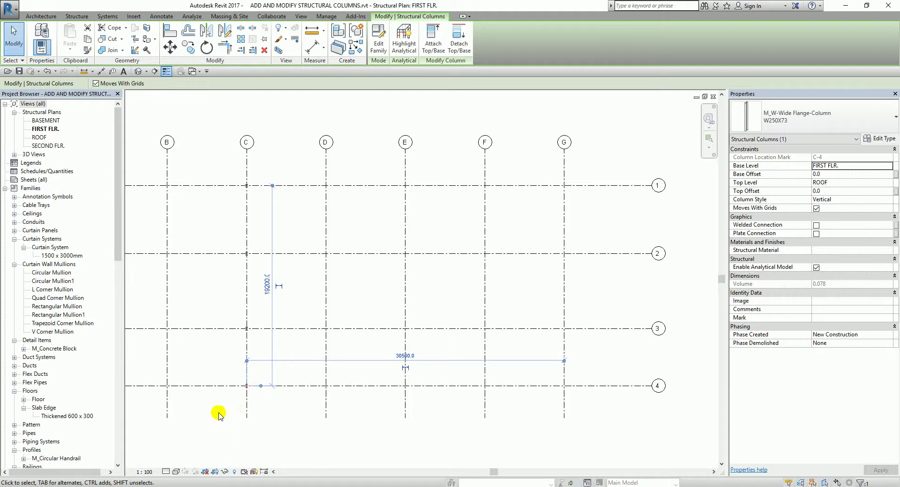
scroll(232, 403, "up", 6)
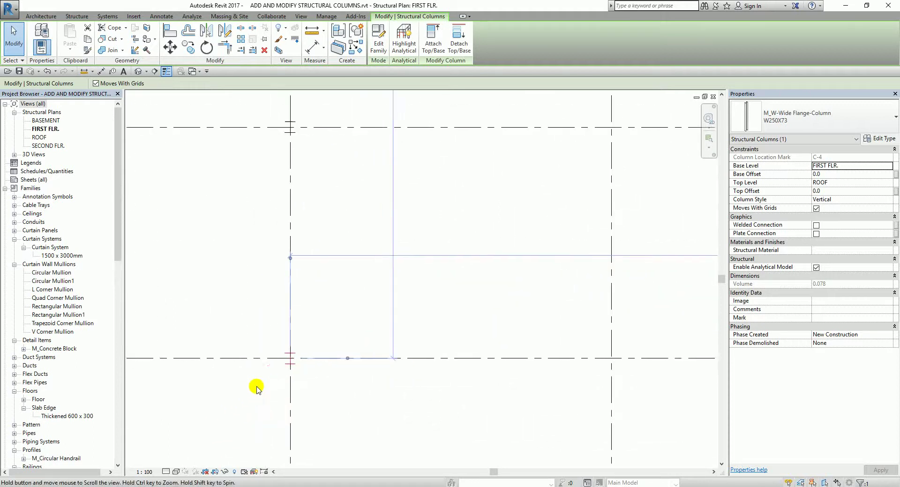
middle_click_drag(257, 389, 315, 377)
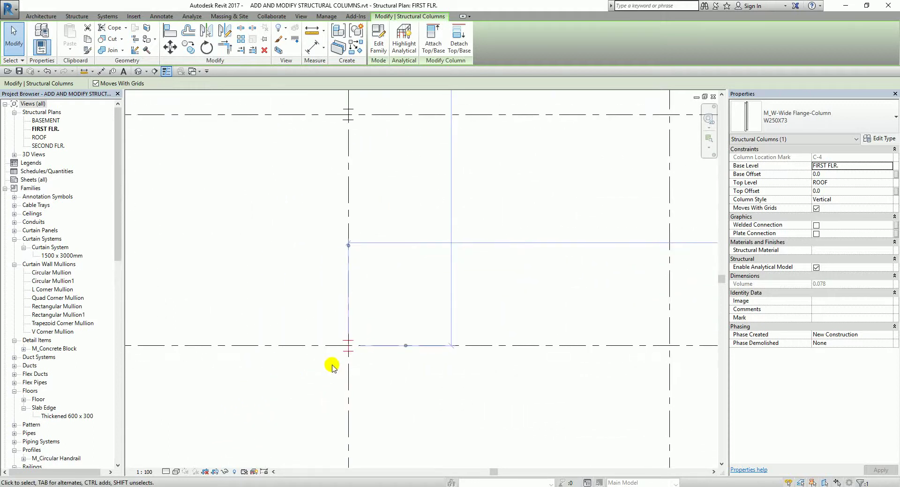
left_click(167, 71)
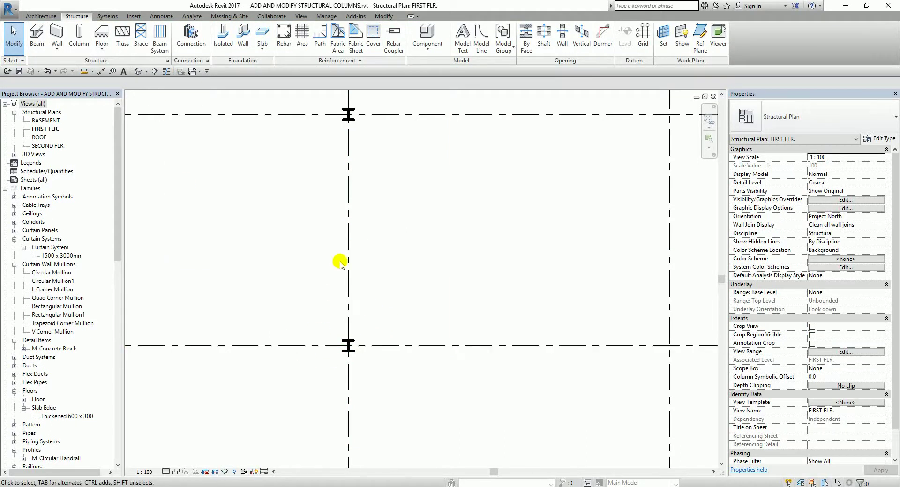
Rotate the column at grid intersection C-4 by 90 degrees.
scroll(375, 272, "down", 3)
scroll(363, 304, "up", 3)
left_click(341, 296)
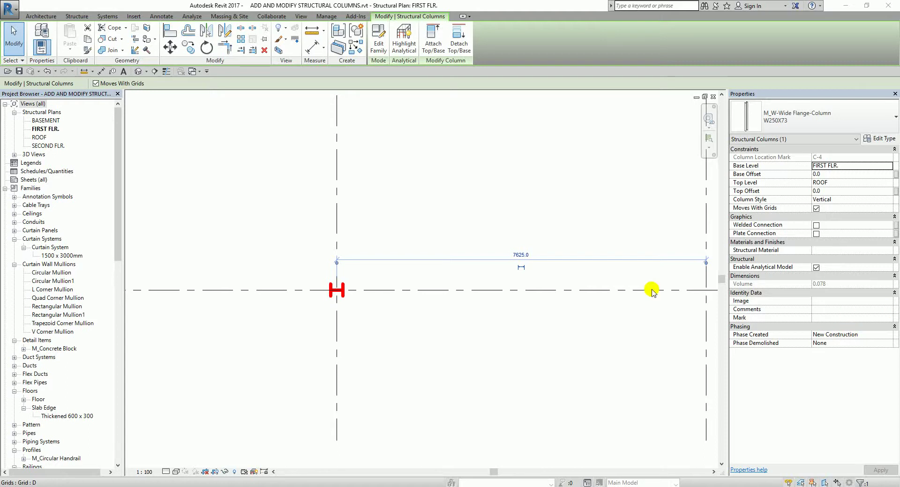
scroll(436, 187, "down", 6)
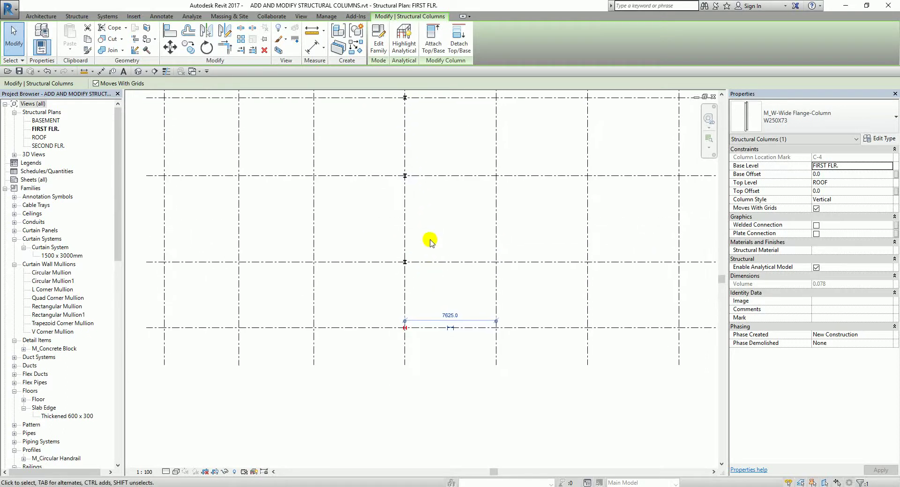
left_click(431, 242)
Copy the four columns on grid C horizontally onto grid G with the Constrain option enabled.
middle_click_drag(404, 137, 412, 191)
left_click_drag(393, 138, 437, 404)
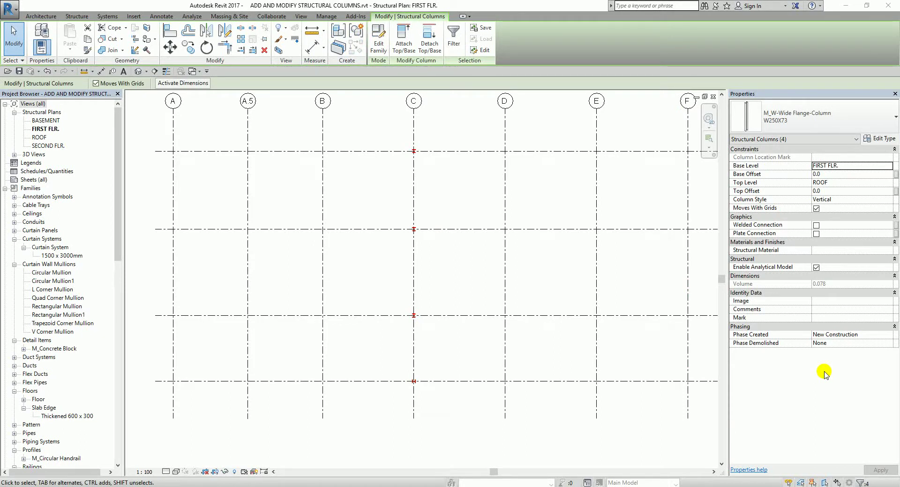
left_click(189, 49)
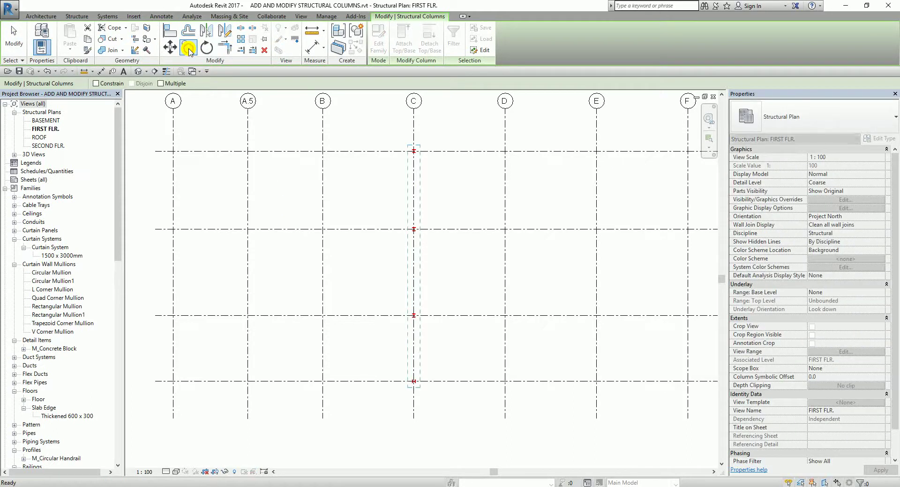
middle_click_drag(443, 239, 299, 216)
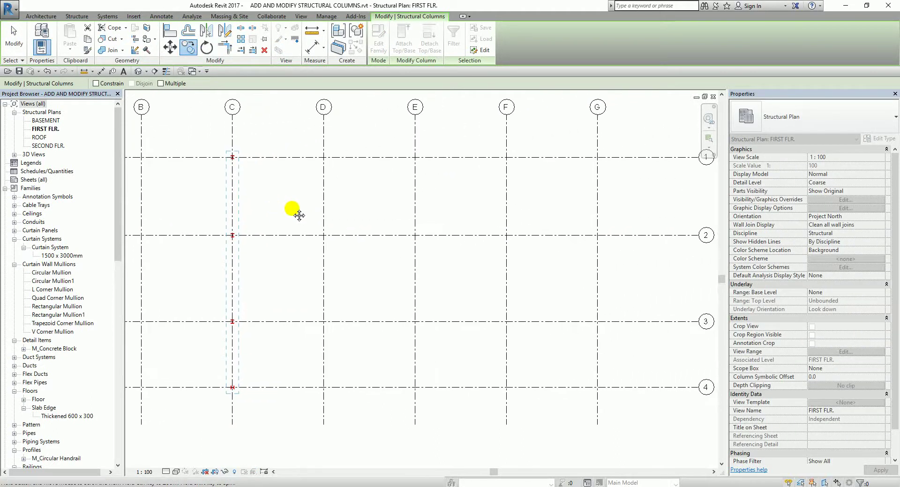
left_click(233, 136)
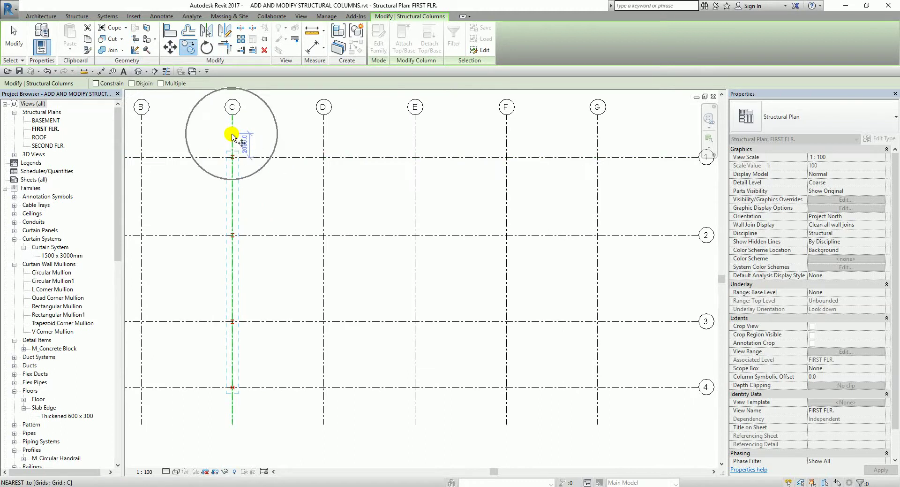
left_click(96, 84)
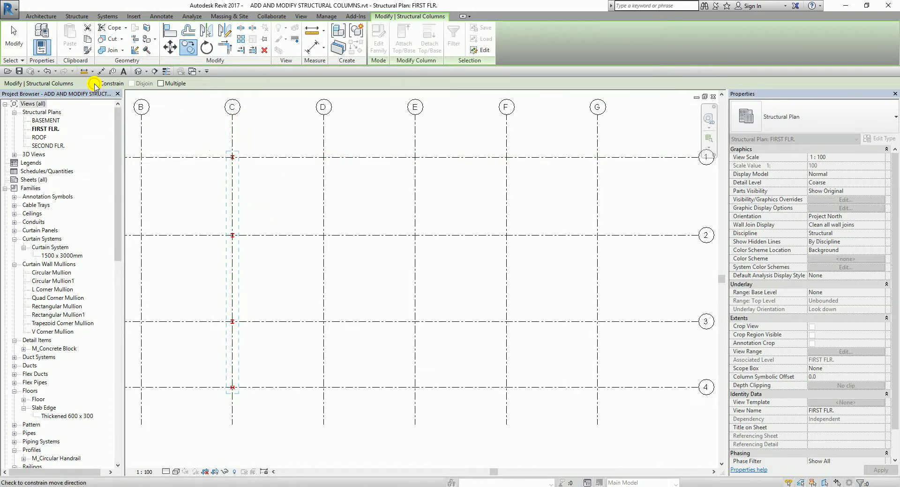
left_click(233, 136)
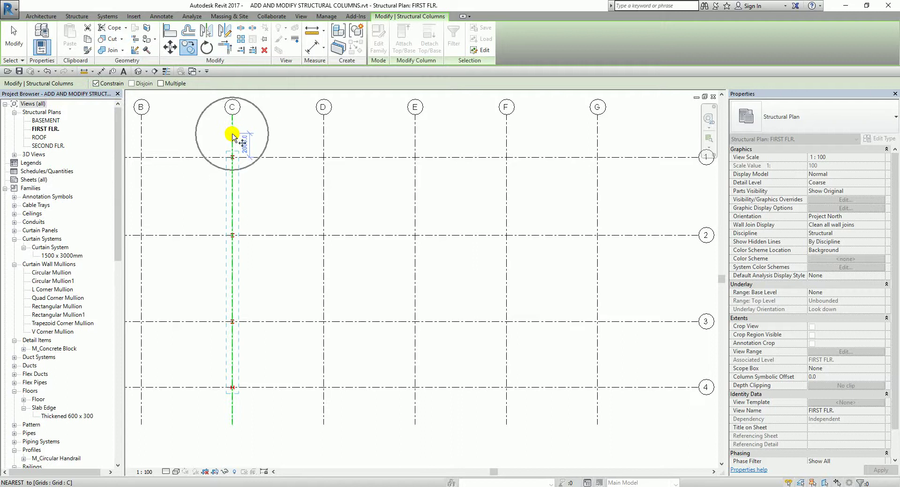
left_click(234, 136)
left_click(233, 136)
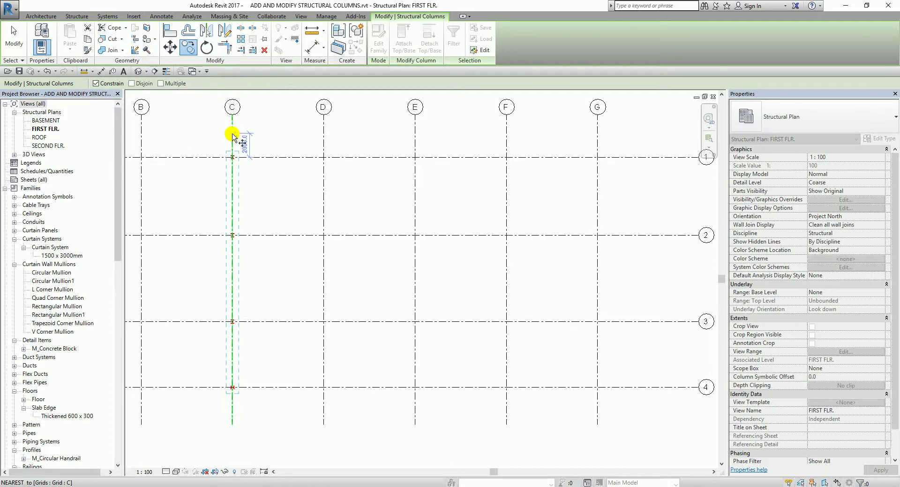
left_click(233, 136)
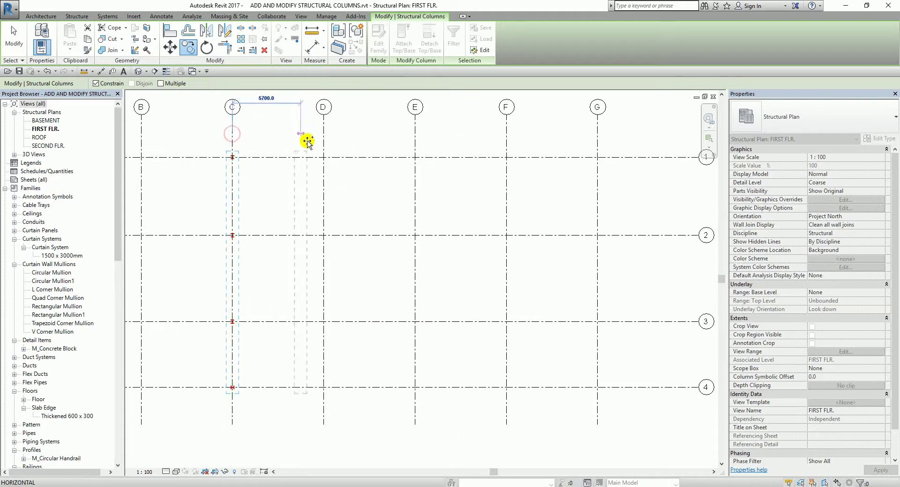
left_click(598, 138)
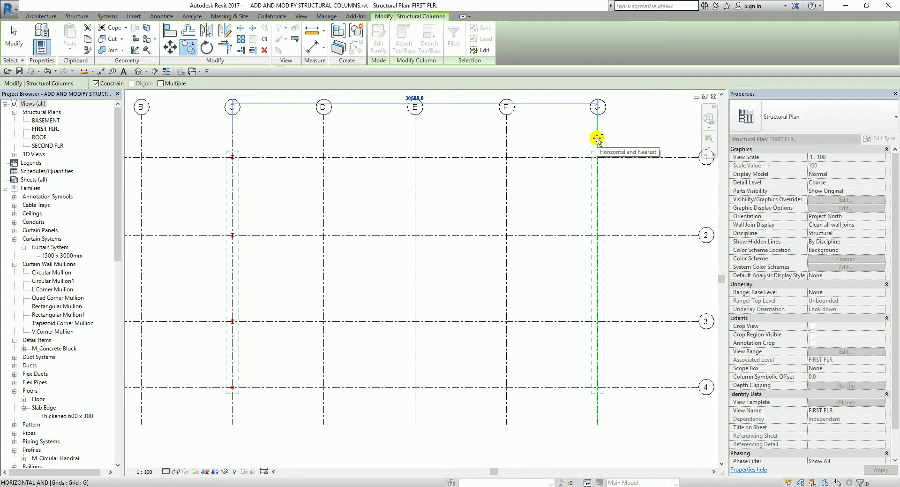
left_click(597, 138)
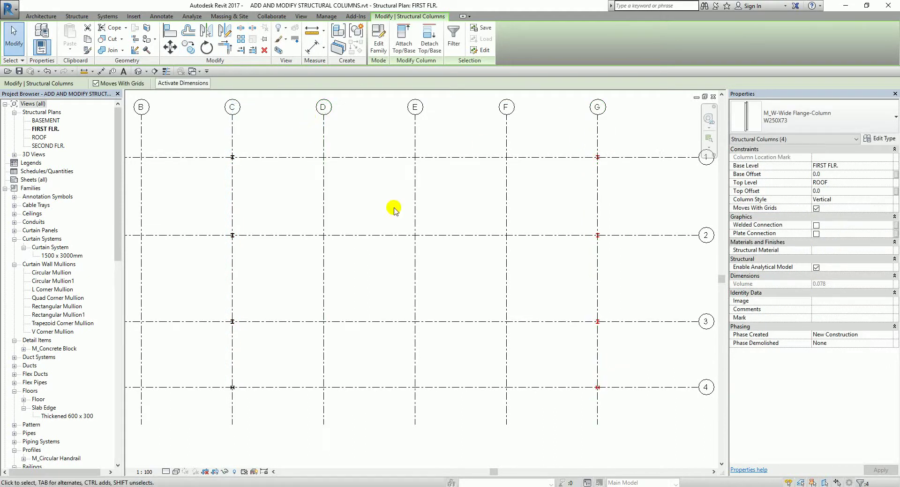
key("Escape")
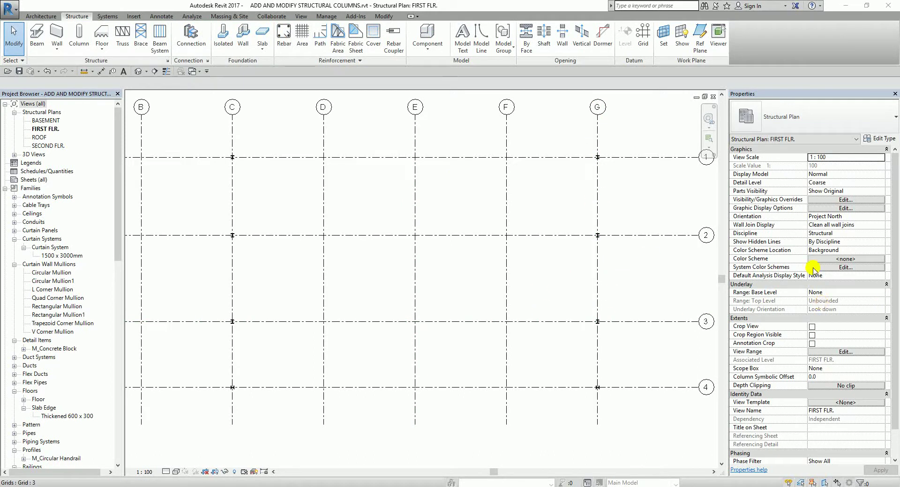
Rotate all four columns on grid G together by 90 degrees.
left_click(559, 139)
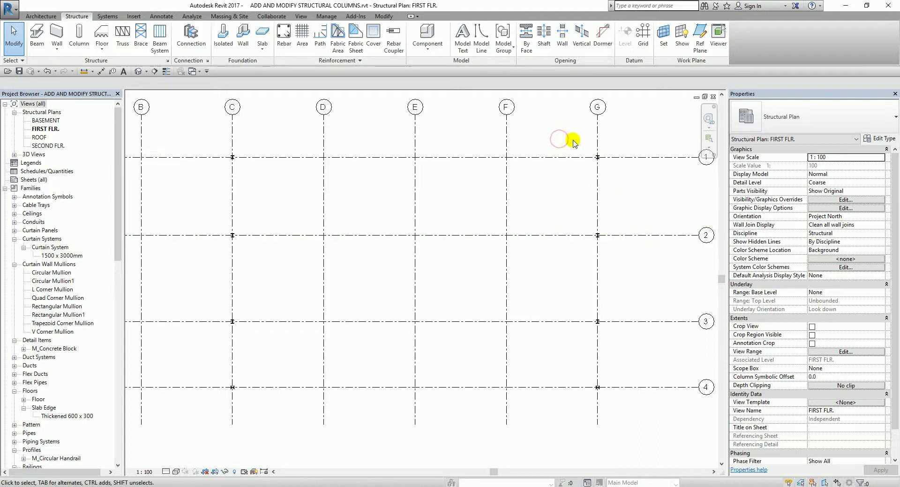
left_click_drag(575, 139, 624, 410)
scroll(601, 274, "up", 2)
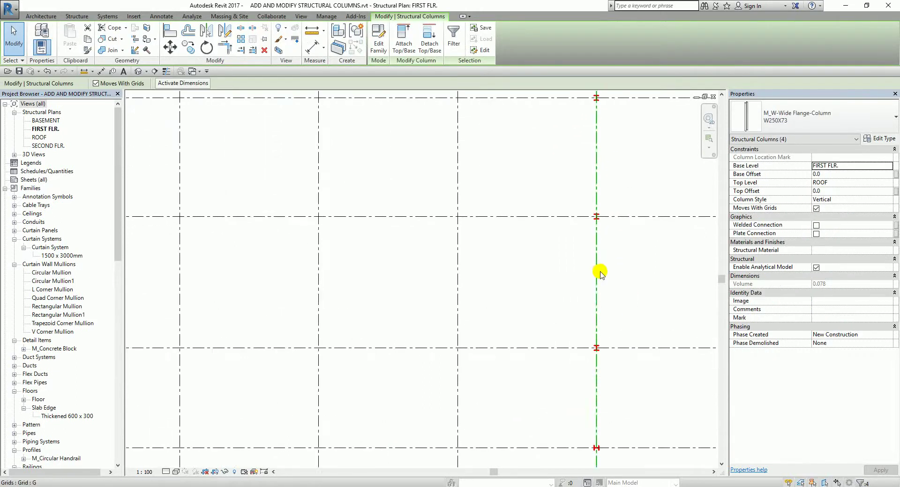
scroll(595, 282, "down", 1)
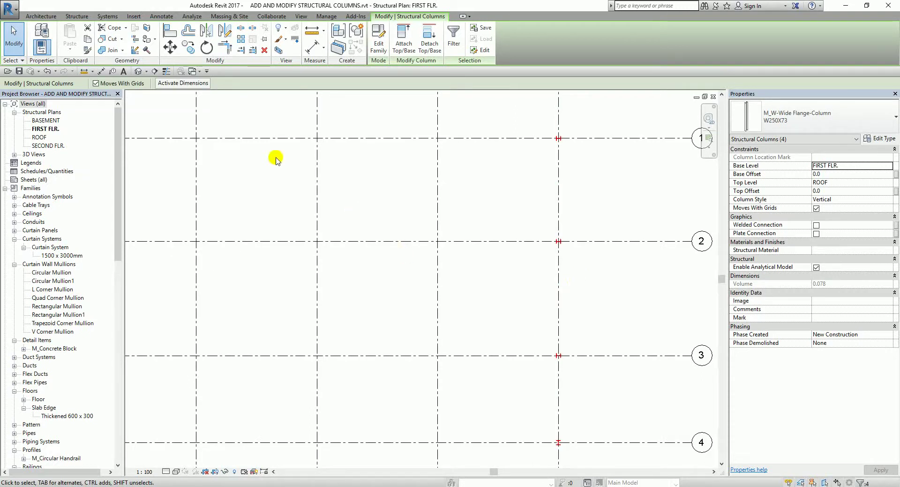
left_click(237, 119)
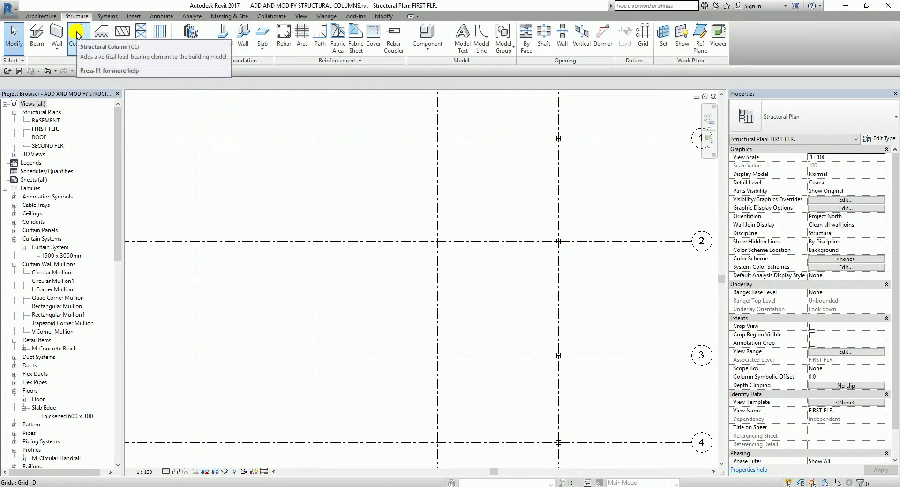
Start placing structural columns with the M_W-Wide Flange-Column type W250X49.
left_click(77, 35)
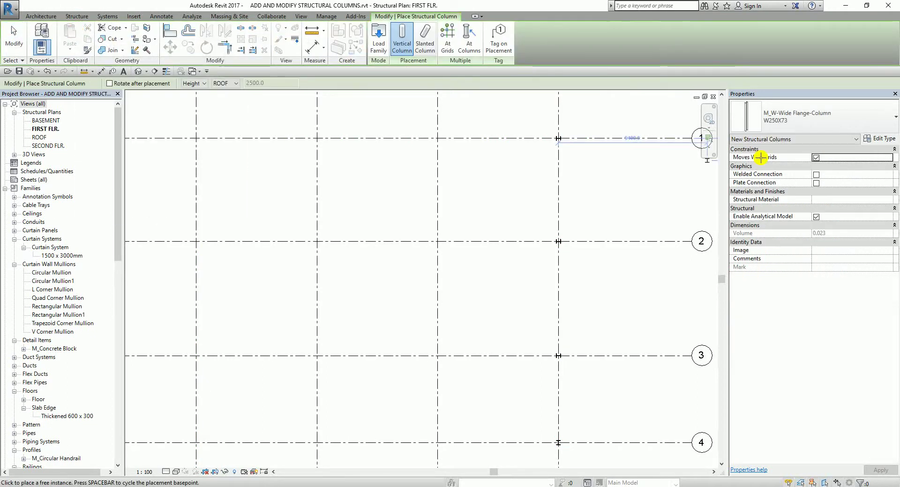
left_click(834, 125)
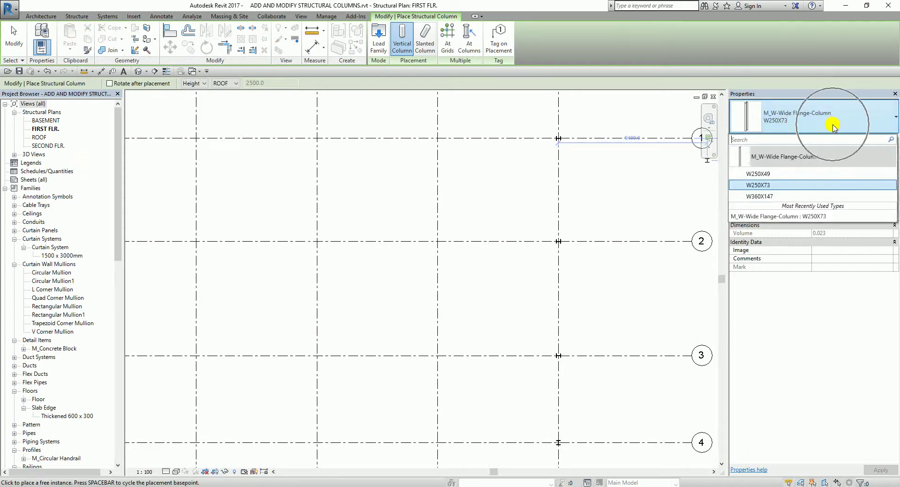
left_click(773, 174)
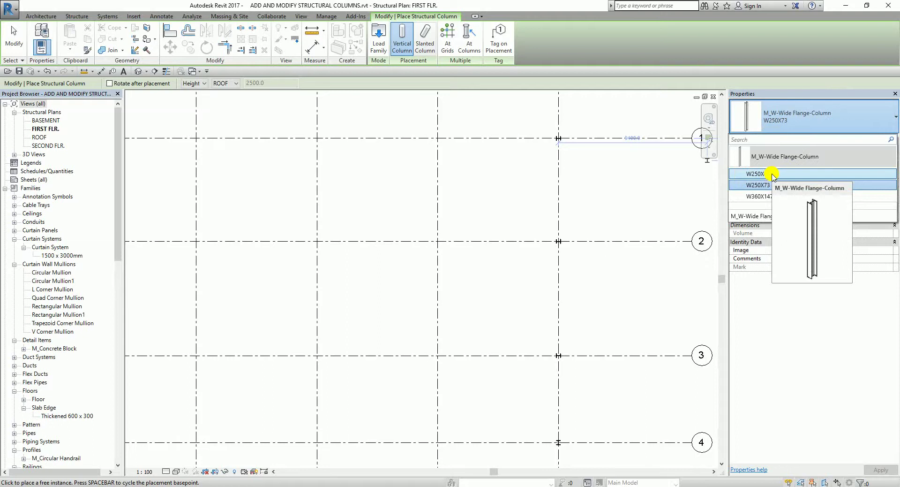
left_click(772, 175)
left_click(772, 175)
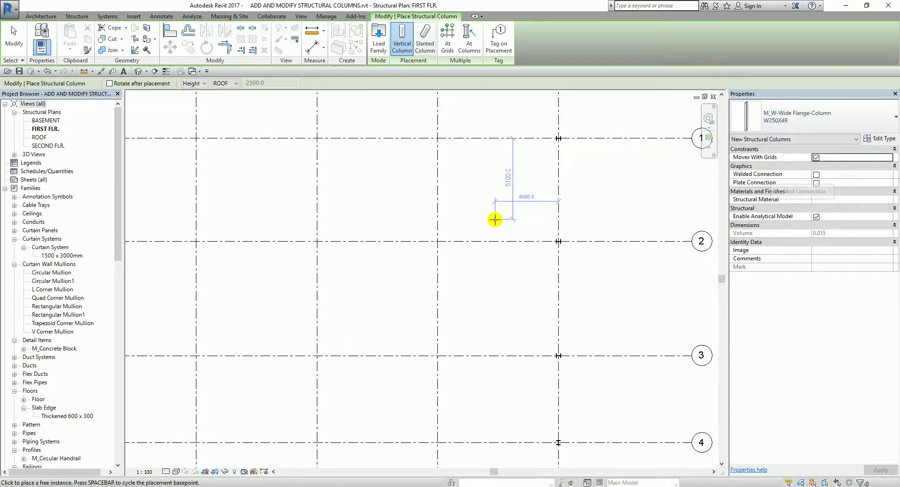
Enable Rotate after placement for the new columns and keep their height set to ROOF.
left_click(133, 85)
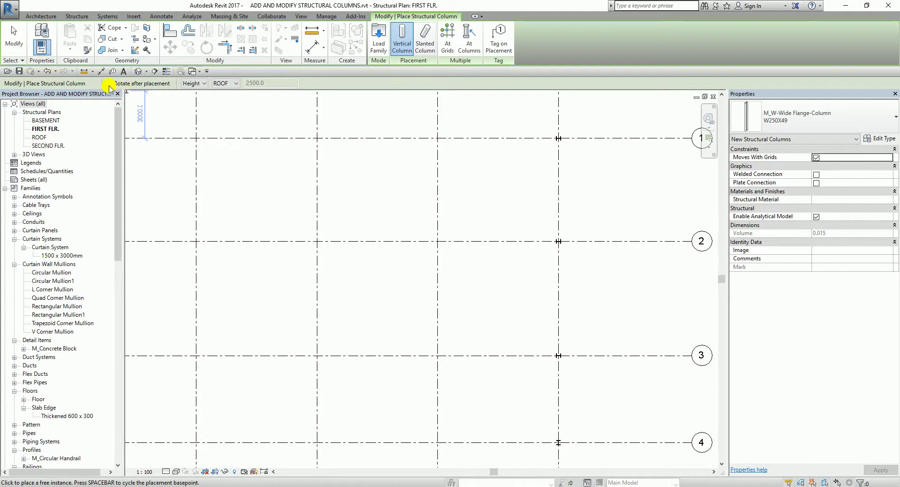
left_click(109, 88)
left_click(109, 88)
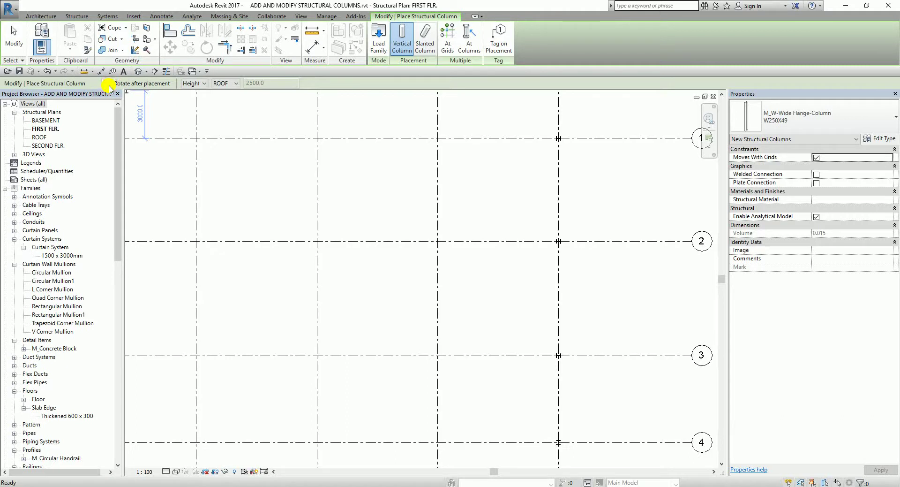
left_click(223, 86)
left_click(221, 88)
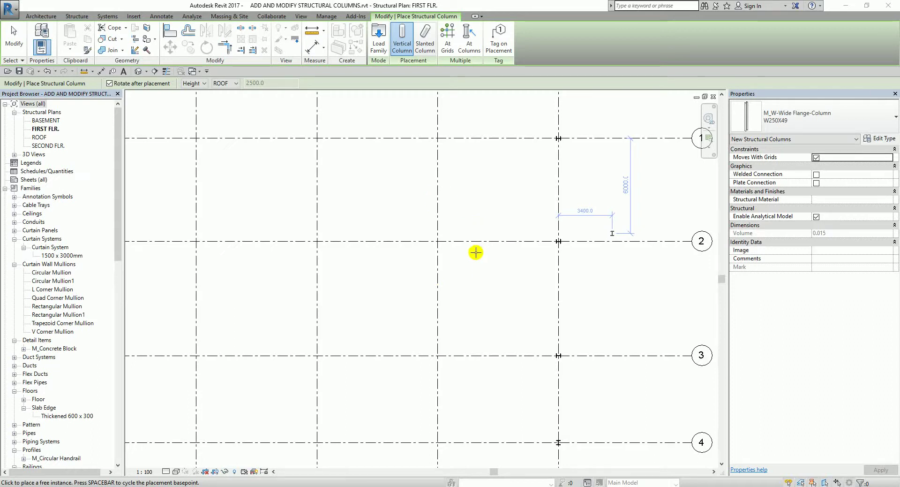
Place a W250X49 column at the intersection of grids D and 1, rotated 90 degrees.
scroll(422, 262, "down", 3)
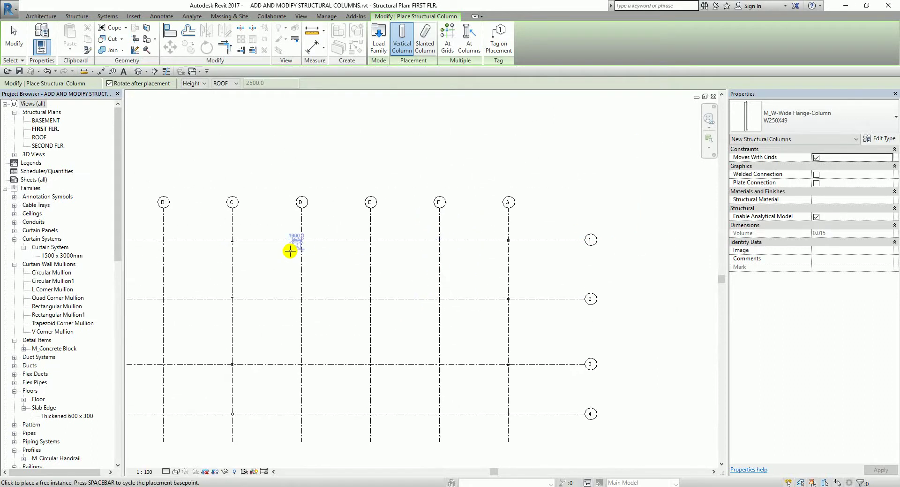
scroll(290, 251, "up", 4)
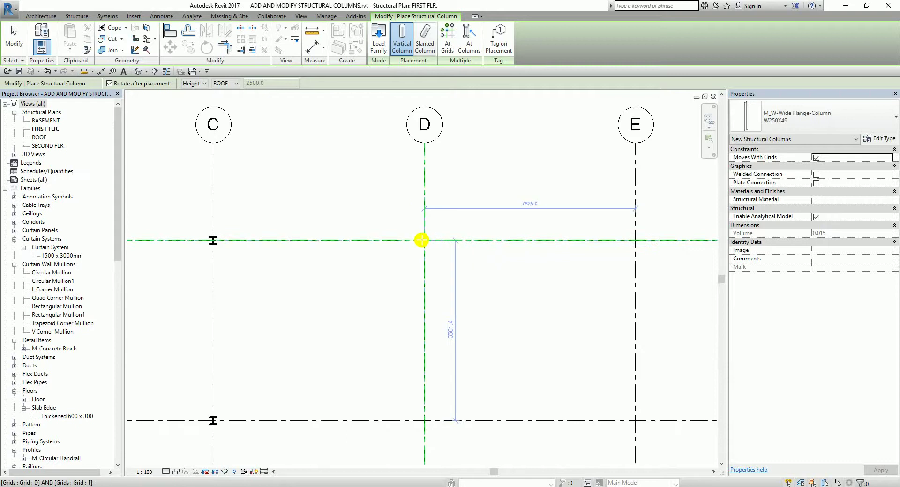
left_click(422, 240)
left_click(422, 240)
left_click(422, 240)
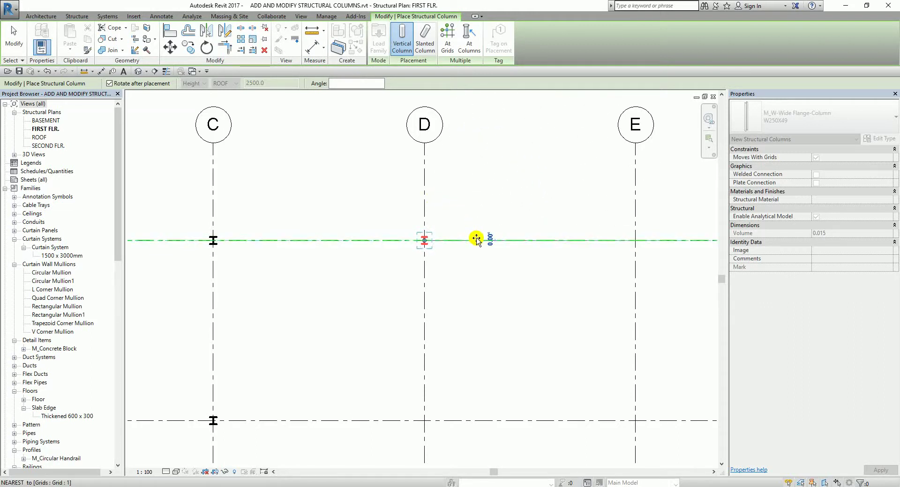
left_click(427, 192)
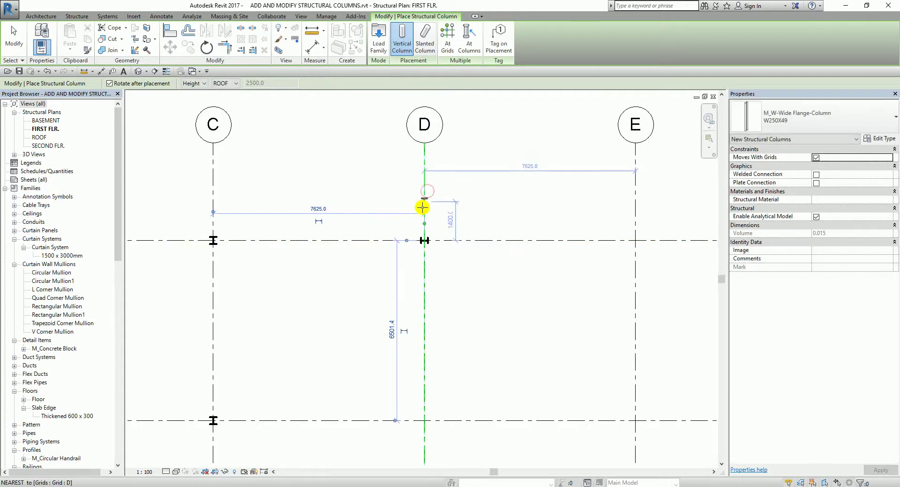
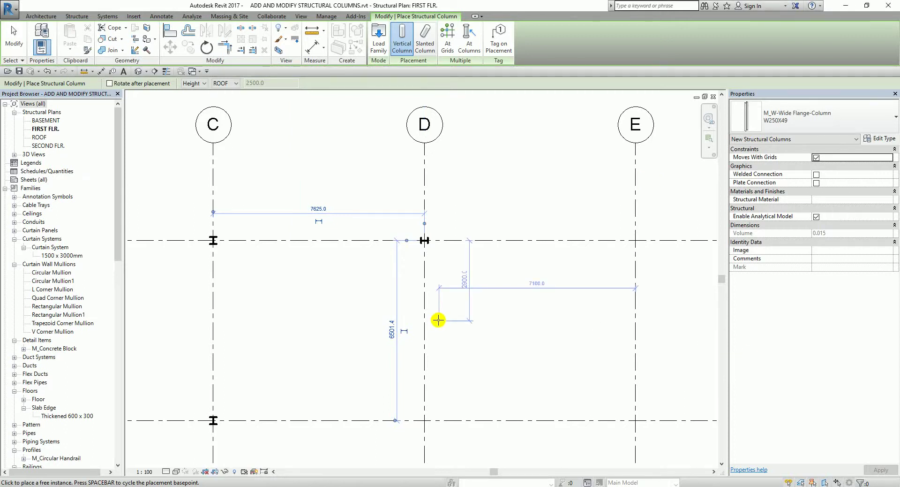
Place a W250X49 column at the intersection of grids E and 1 and rotate it 90 degrees.
scroll(436, 316, "down", 2)
middle_click_drag(559, 314, 469, 288)
scroll(469, 287, "up", 2)
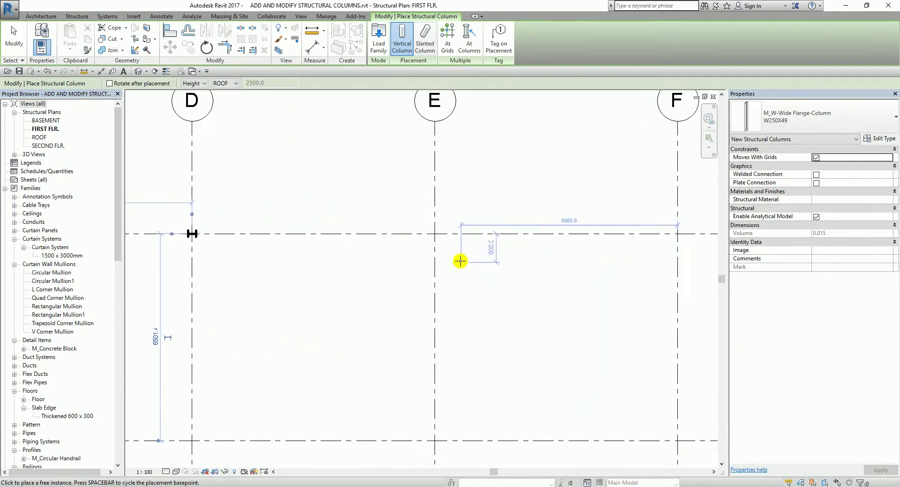
left_click(436, 234)
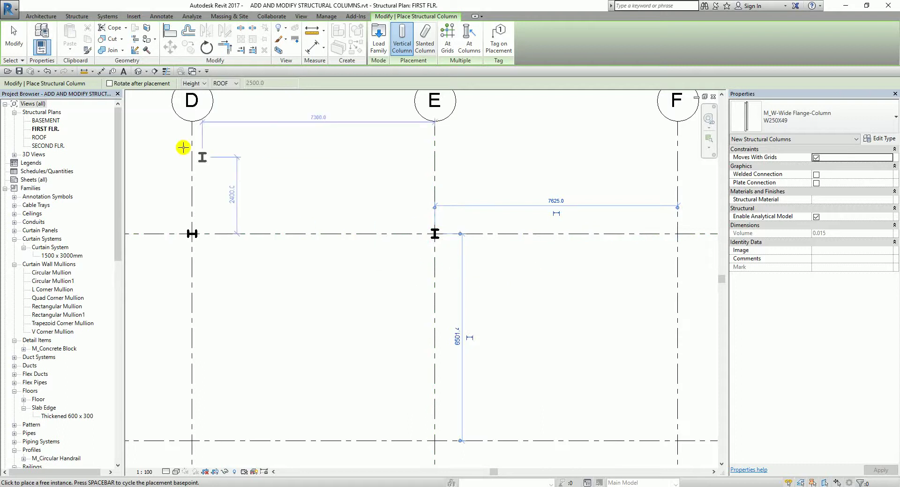
left_click(15, 41)
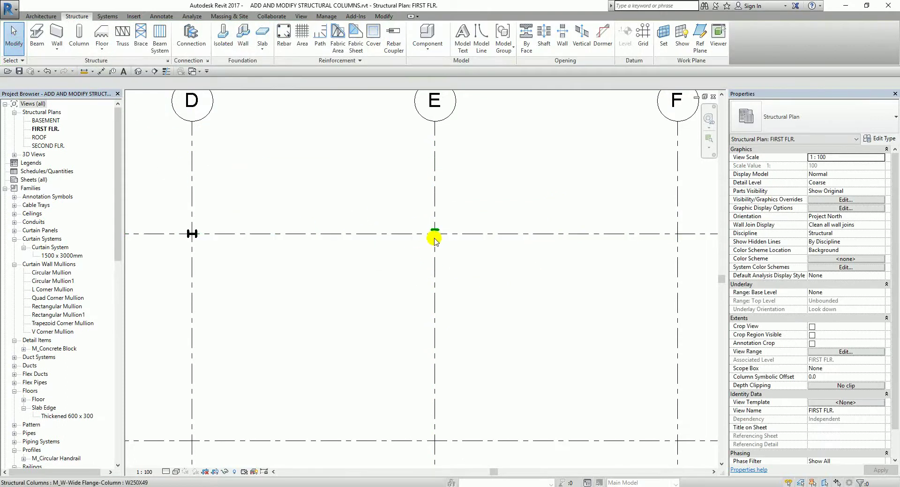
left_click(435, 234)
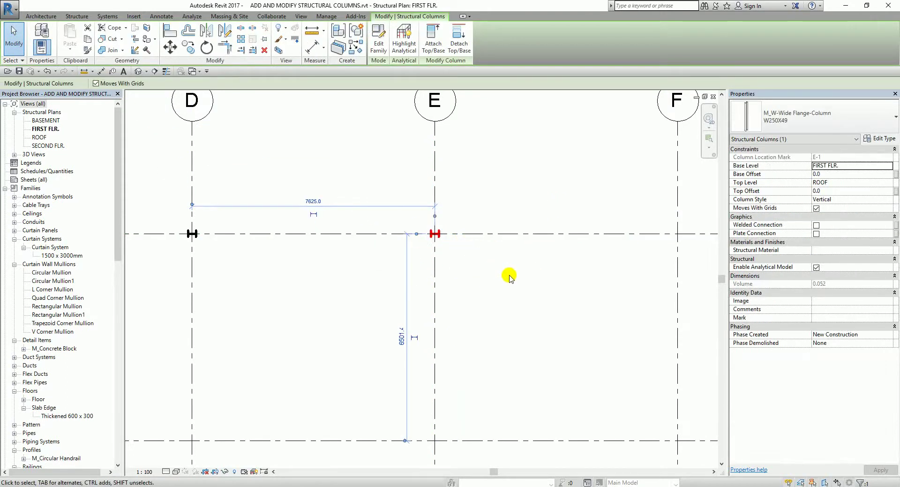
left_click(510, 277)
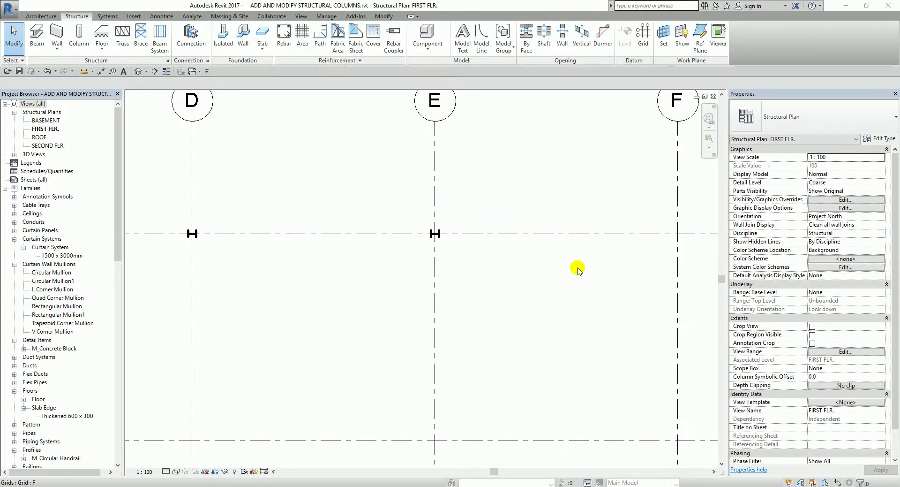
Place unrotated W250X49 columns at the grid intersections F-1, D-4, E-4 and F-4, with their height set to ROOF.
left_click(80, 36)
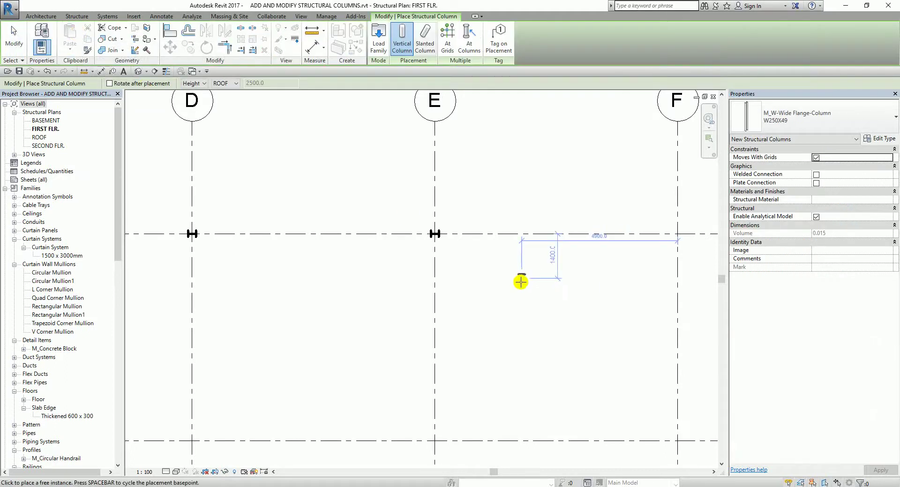
middle_click_drag(335, 302, 428, 282)
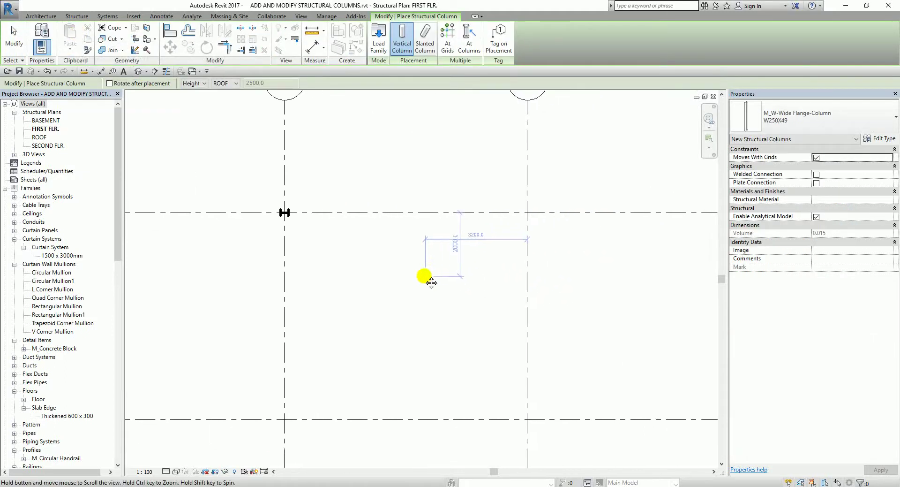
left_click(529, 212)
scroll(513, 297, "down", 6)
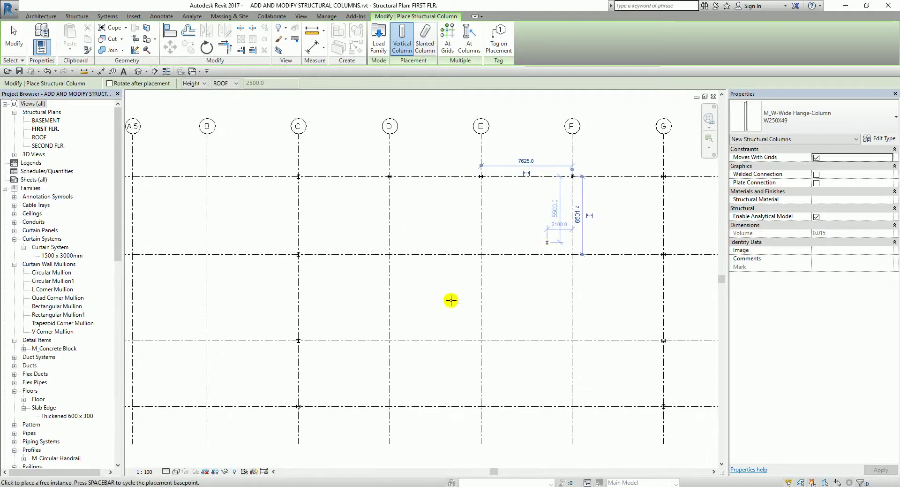
left_click(405, 345)
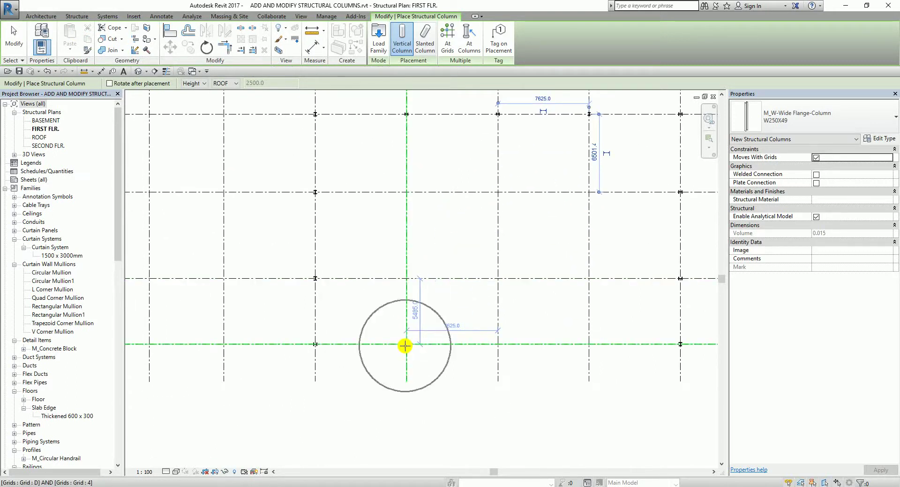
left_click(495, 347)
middle_click_drag(492, 341, 443, 408)
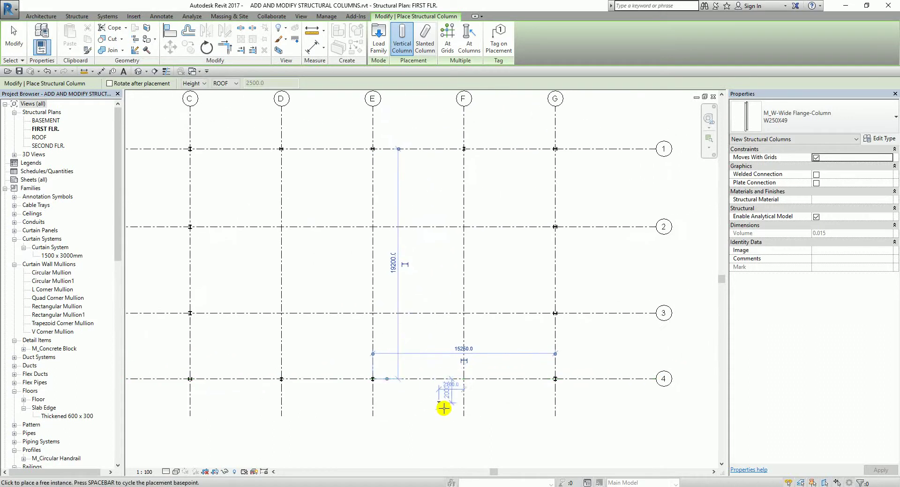
left_click(464, 379)
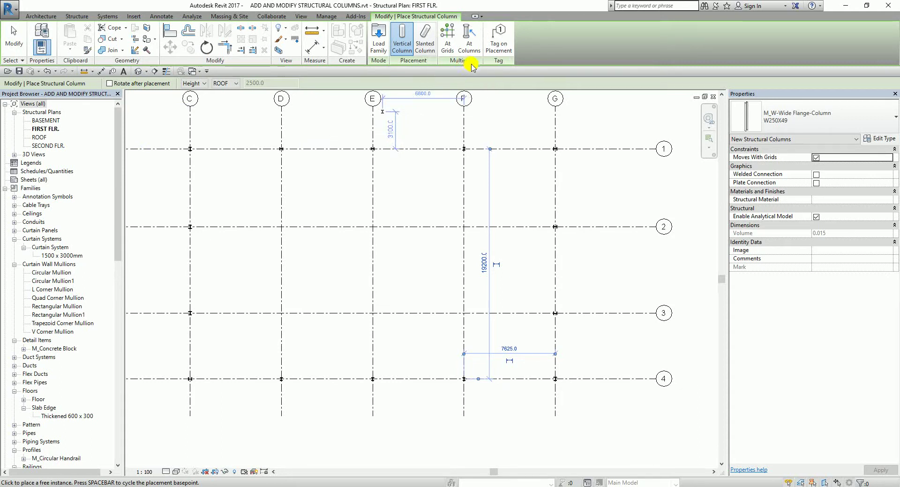
Place W250X49 columns with At Grids where grids D, E and F cross grids 2 and 3, rotated 90 degrees.
left_click(448, 44)
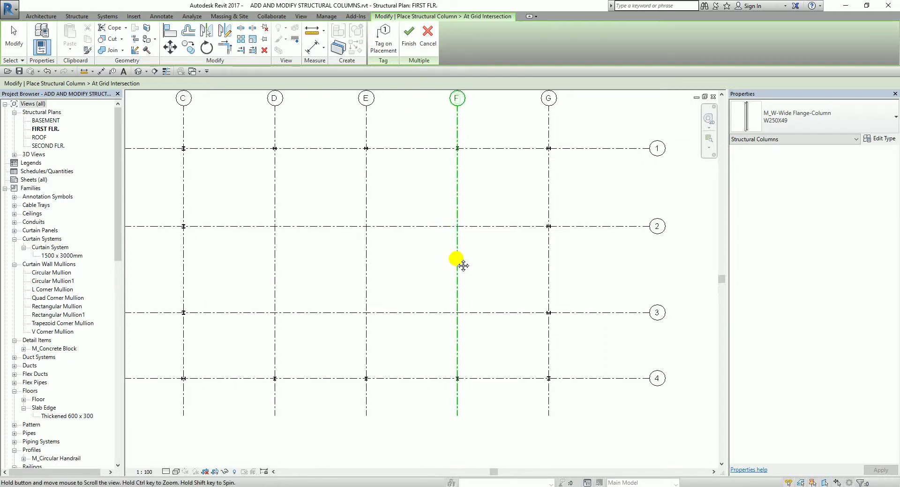
middle_click_drag(460, 263, 443, 253)
left_click(265, 190)
left_click(355, 189, "ctrl")
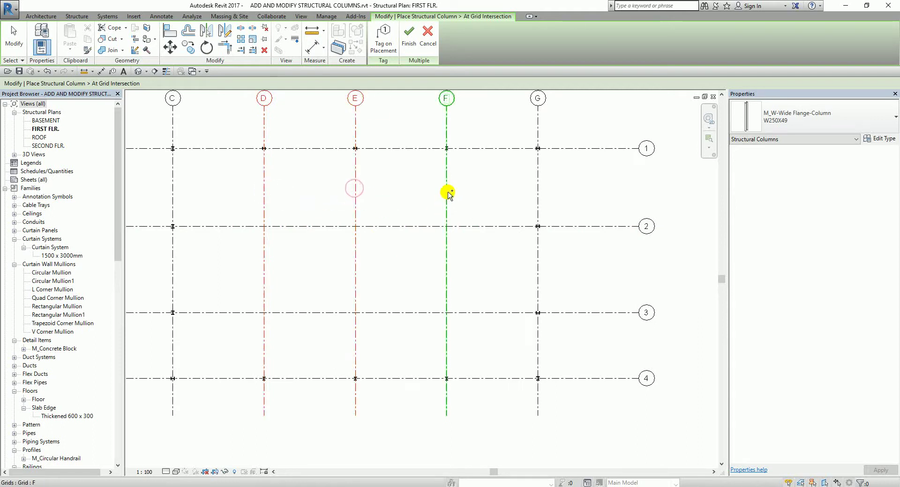
left_click(448, 189, "ctrl")
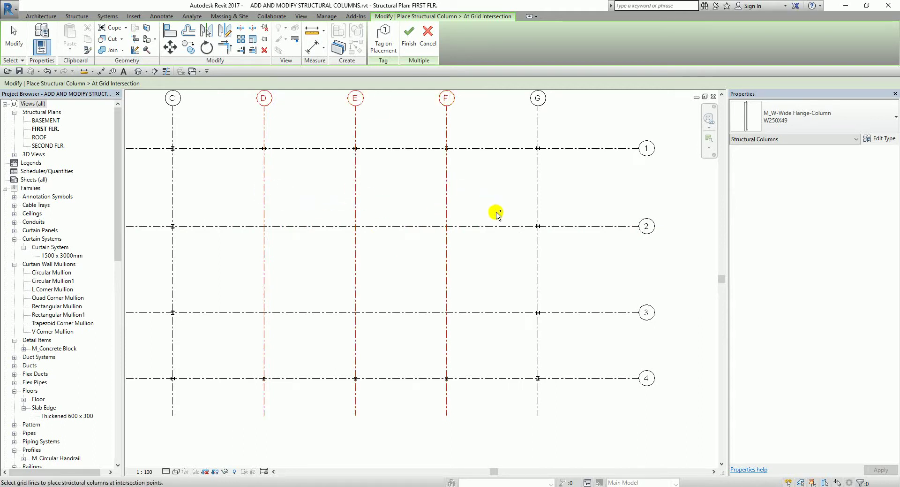
left_click(494, 227, "ctrl")
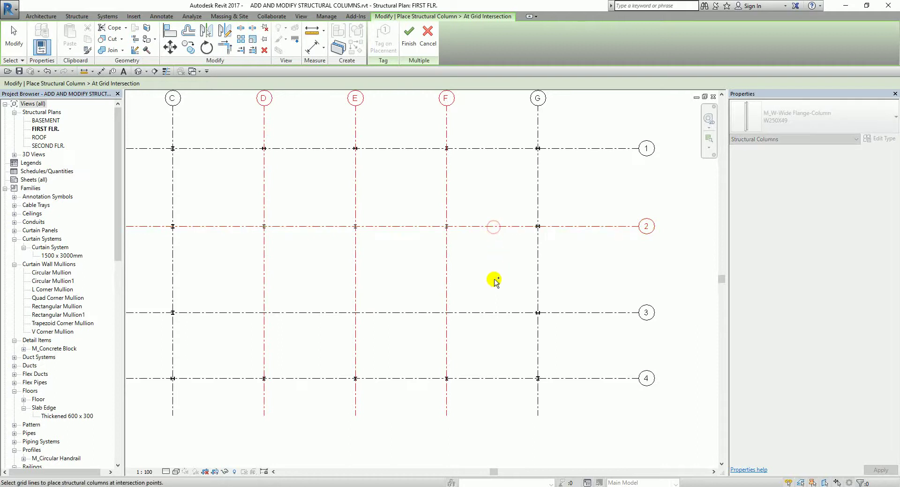
left_click(491, 312, "ctrl")
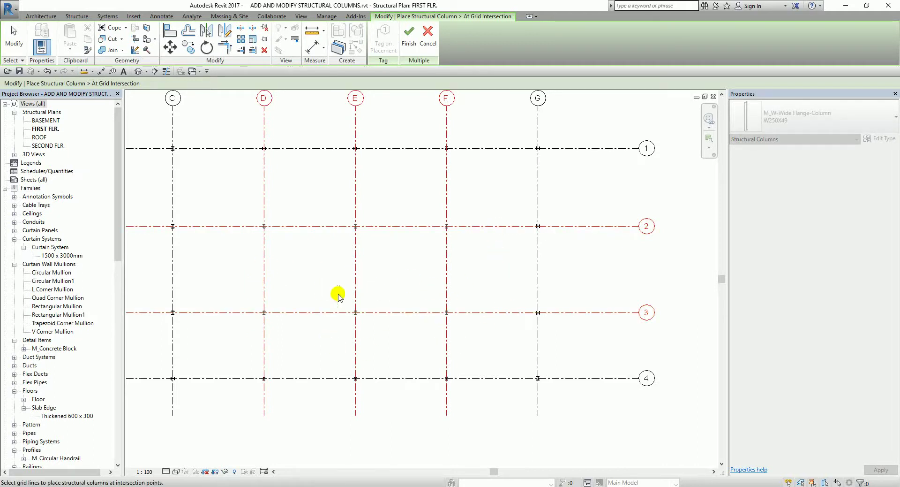
left_click(265, 247, "ctrl")
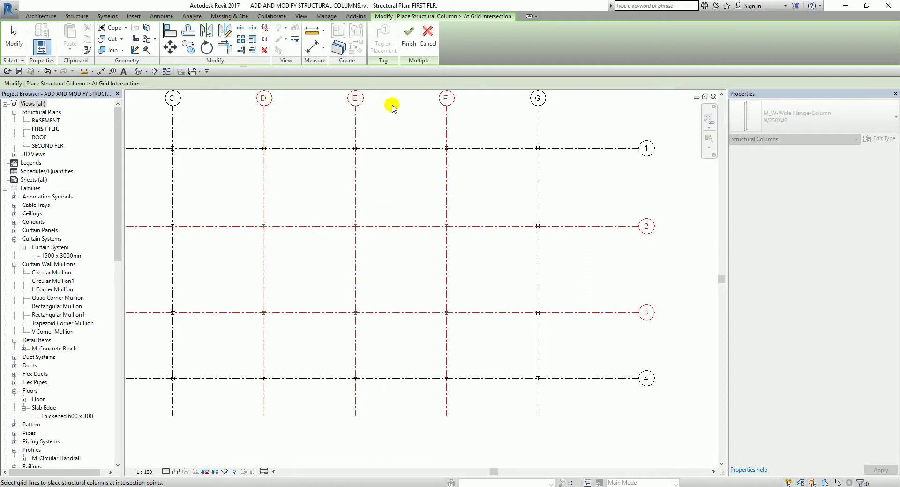
left_click(453, 230, "ctrl")
left_click(410, 37)
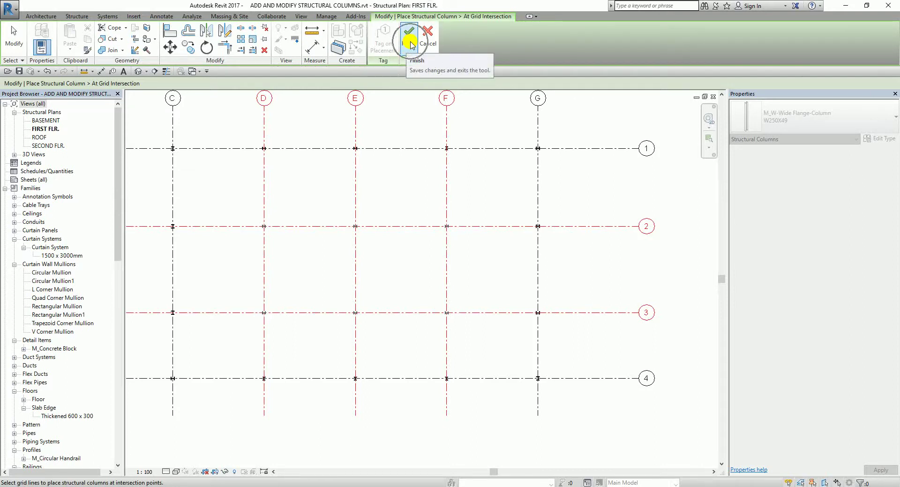
left_click(410, 40)
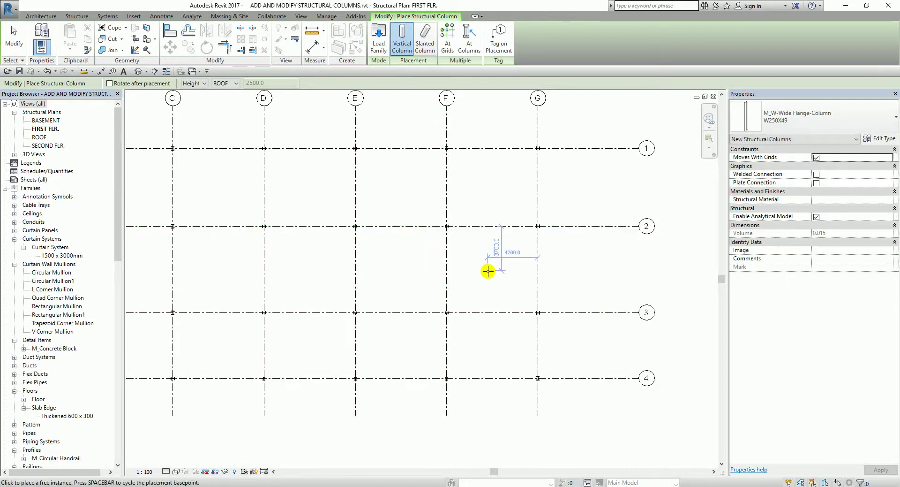
left_click(13, 36)
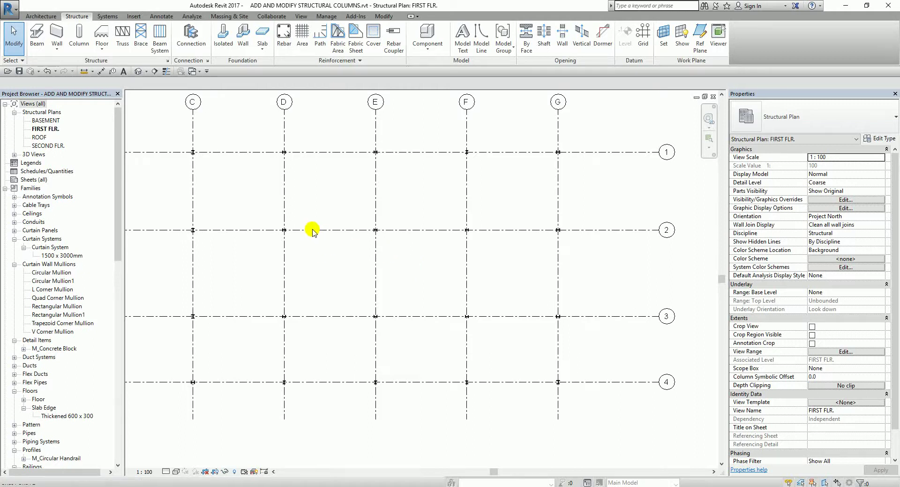
Examine the placed columns from an angle in the default 3D view.
left_click(137, 72)
middle_click_drag(365, 362, 393, 260, "shift")
scroll(393, 260, "up", 5)
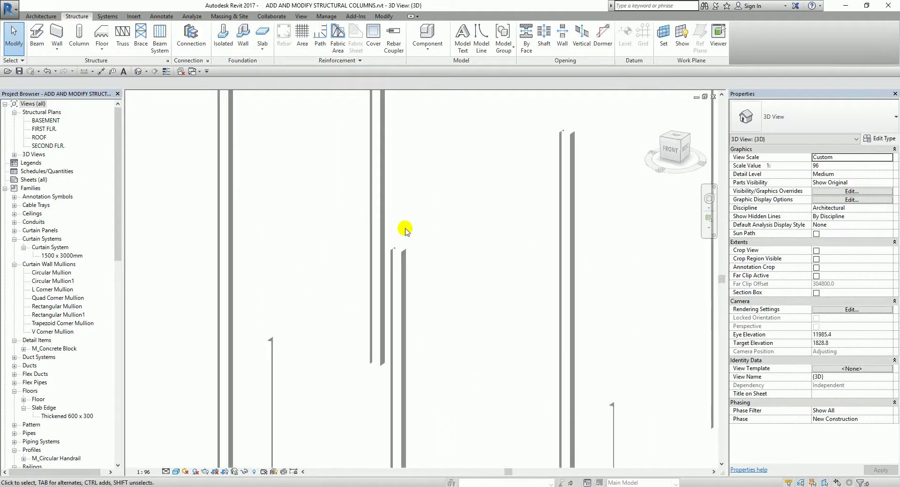
scroll(529, 324, "down", 5)
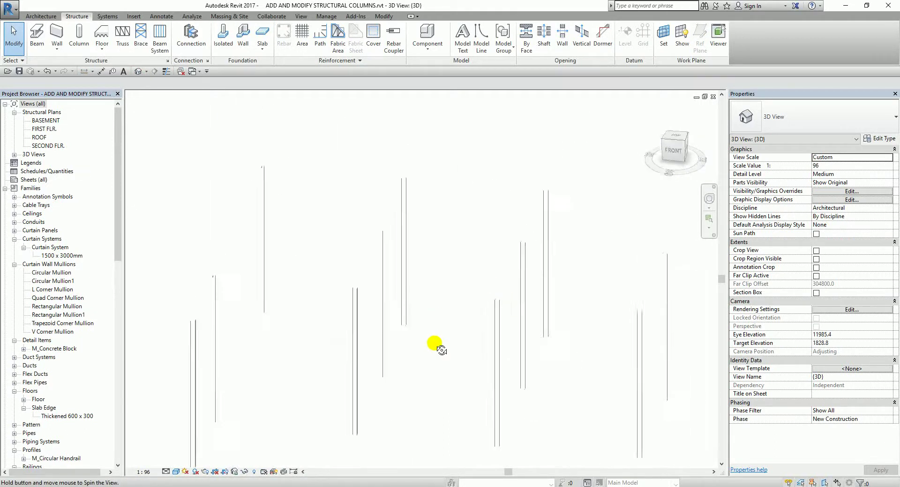
middle_click_drag(490, 349, 533, 332)
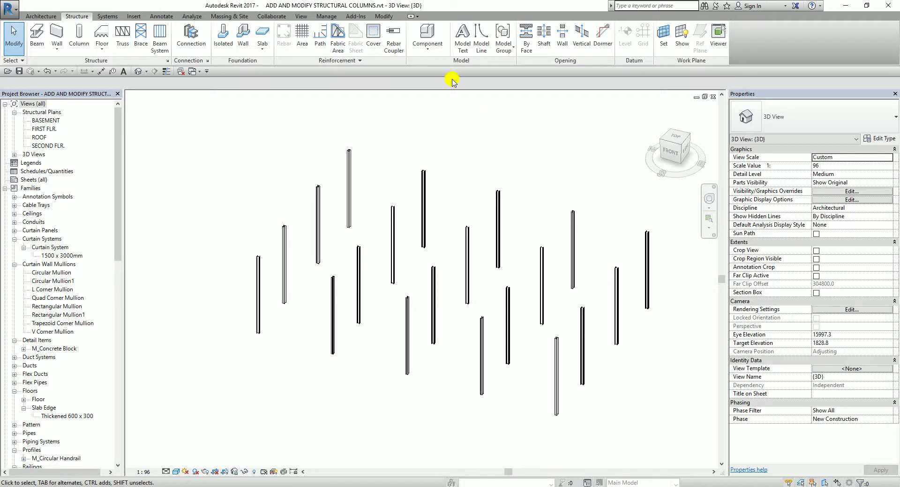
Return to the FIRST FLR. plan and set the base level of all columns on grids C to G to BASEMENT.
left_click(193, 72)
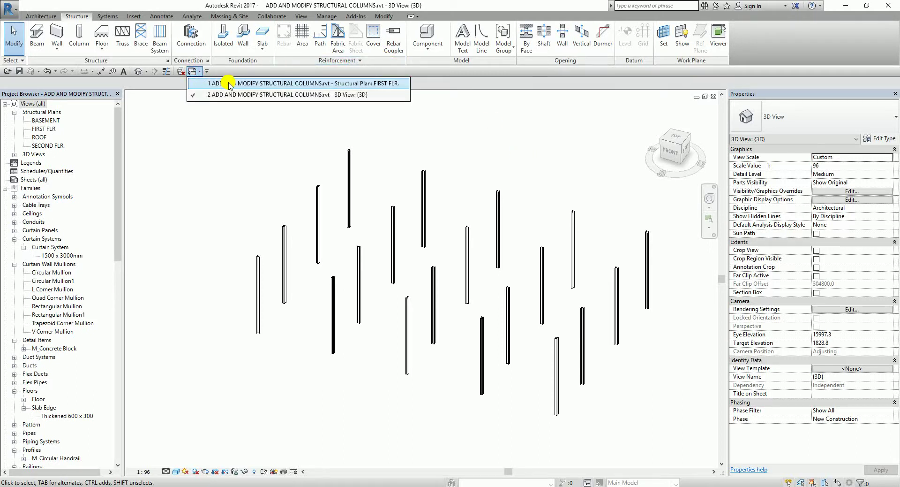
left_click(229, 85)
middle_click_drag(408, 252, 421, 258)
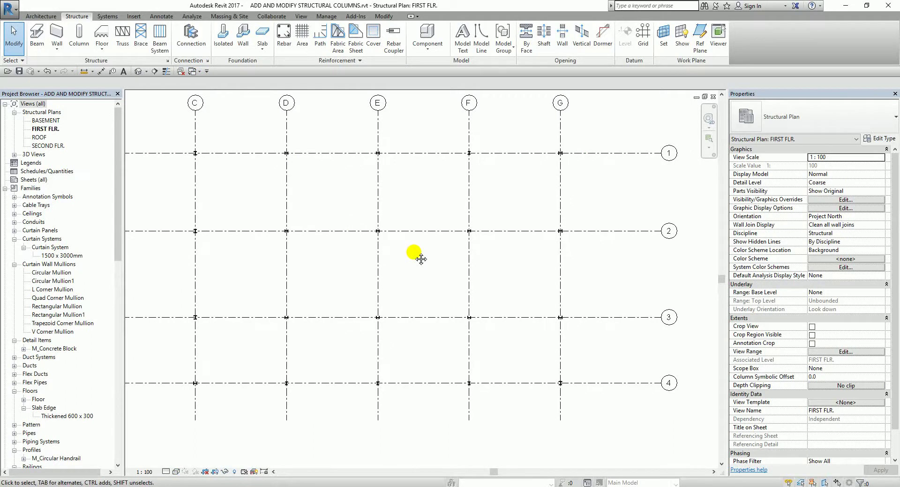
scroll(165, 134, "down", 2)
middle_click_drag(165, 134, 220, 148)
left_click_drag(210, 134, 539, 352)
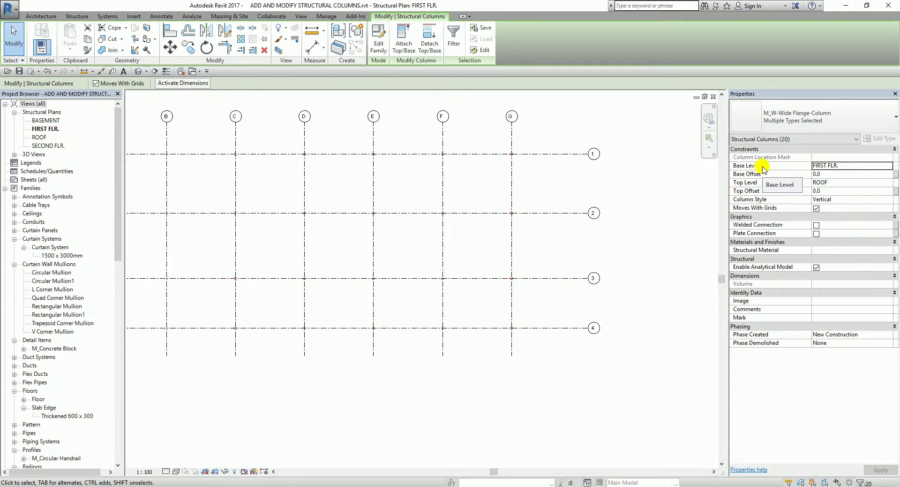
left_click(861, 166)
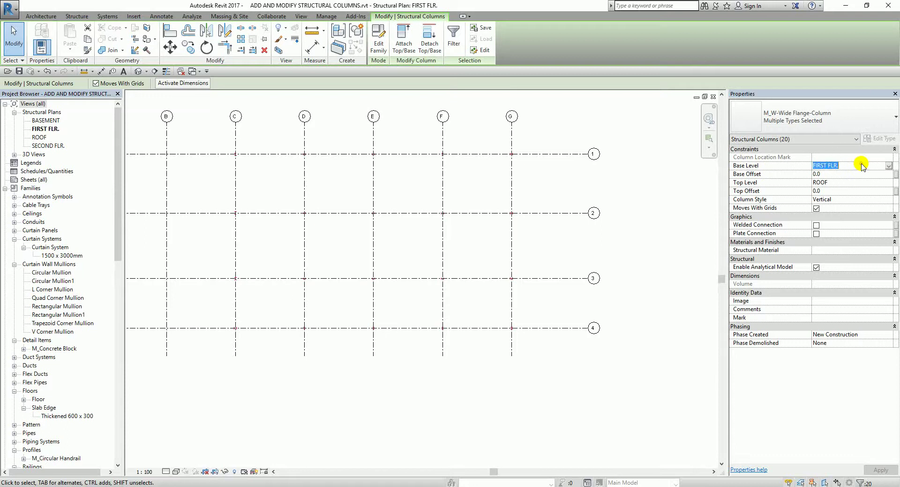
left_click(889, 166)
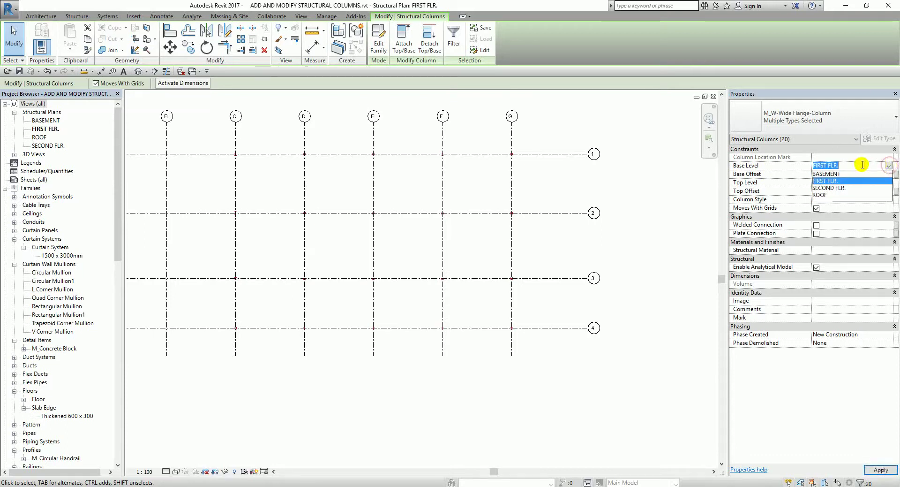
left_click(830, 174)
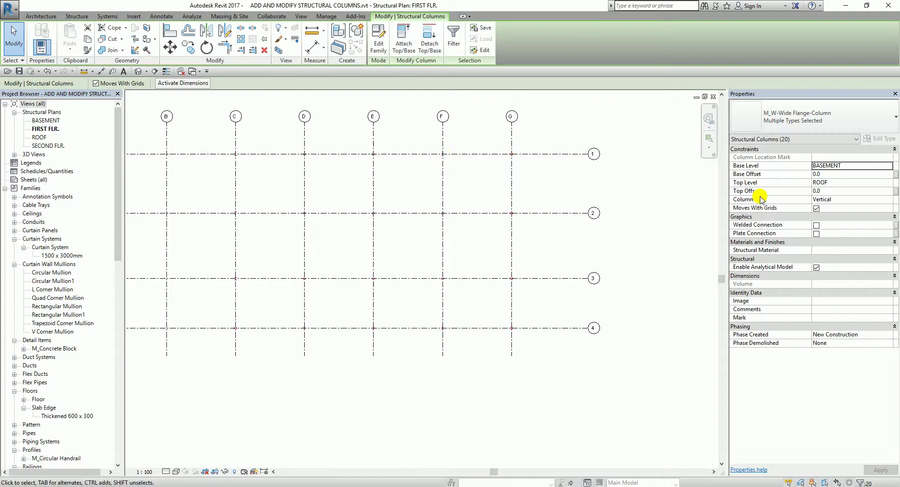
Set the selected columns' base offset to -450 and top offset to -150, and apply the changes.
left_click(829, 169)
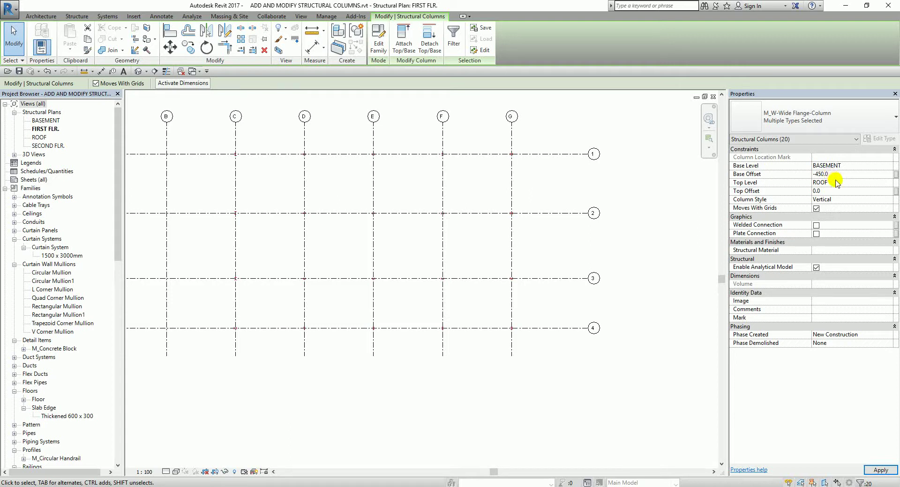
left_click(757, 184)
left_click(827, 184)
left_click(829, 194)
left_click(829, 193)
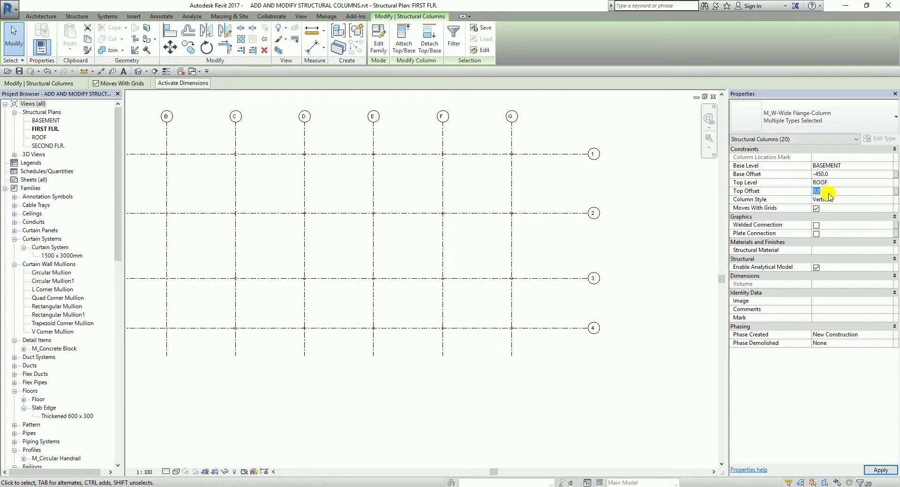
type("-15")
left_click(879, 470)
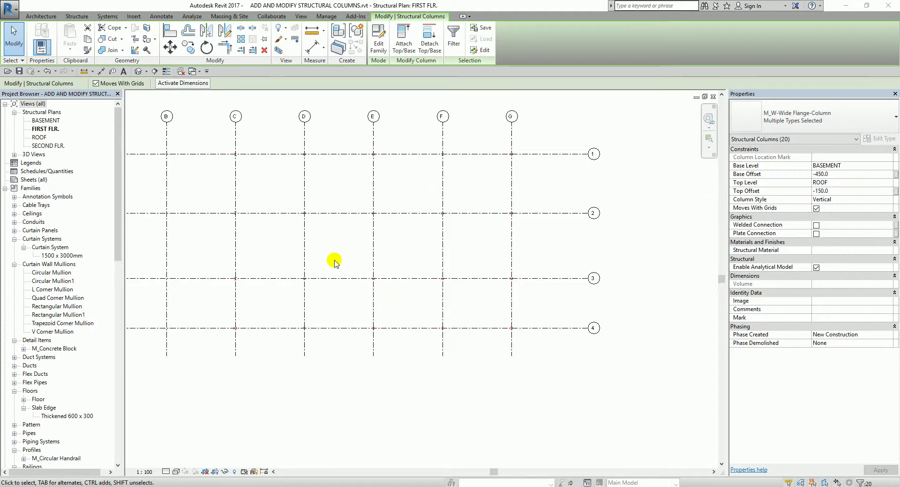
Move grid D by setting its spacing from grid C to 9150.
middle_click_drag(344, 258, 425, 263)
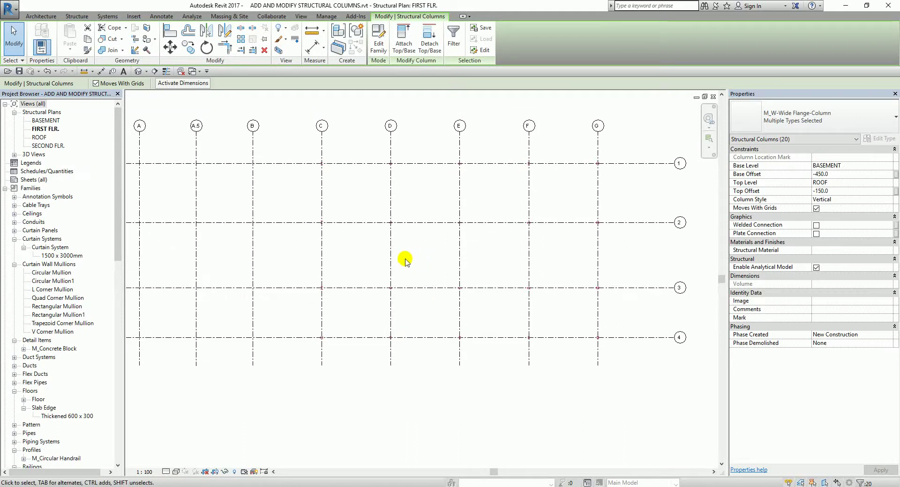
left_click(390, 196)
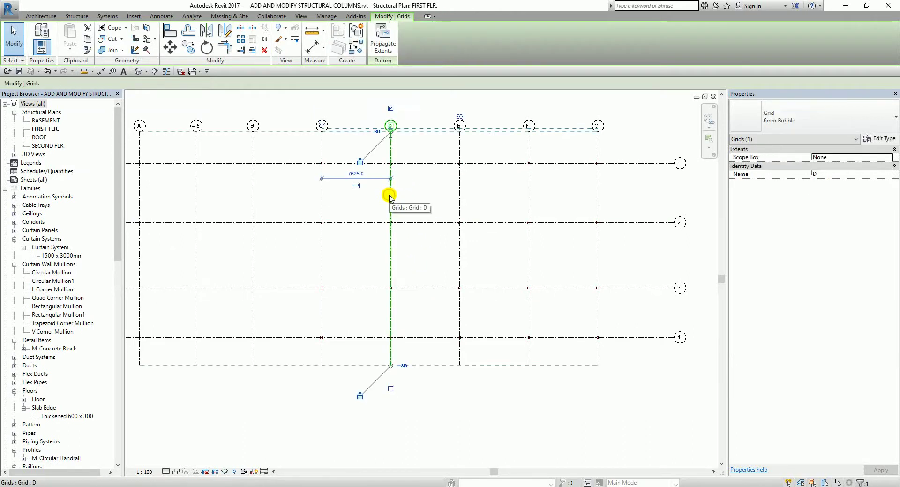
scroll(346, 195, "up", 2)
middle_click_drag(346, 195, 375, 231)
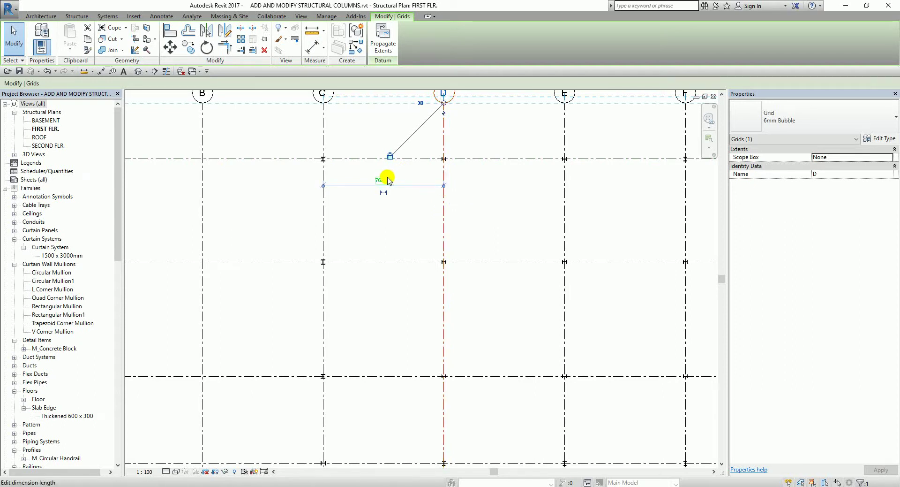
left_click(388, 179)
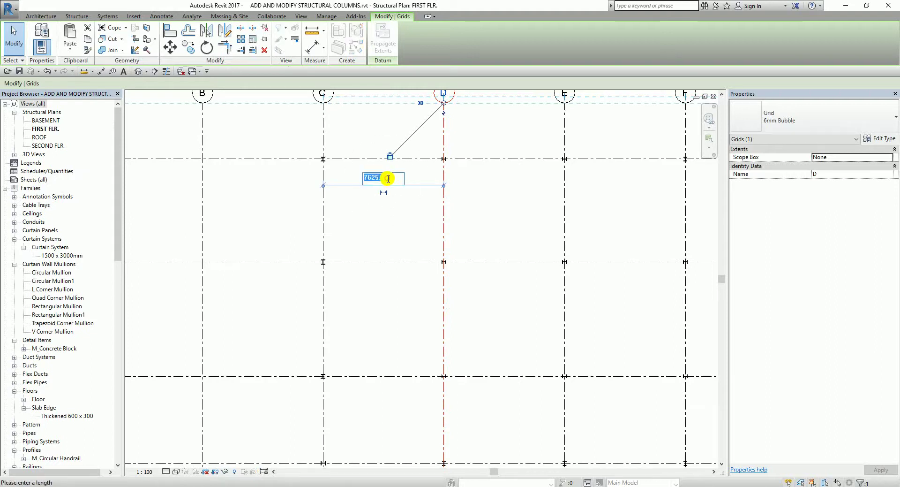
type("9150")
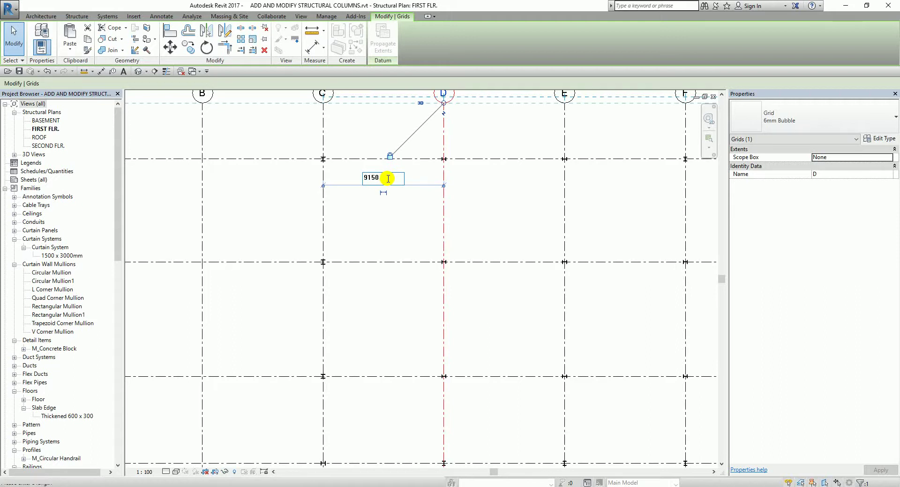
key("Return")
key("Escape")
scroll(402, 226, "down", 4)
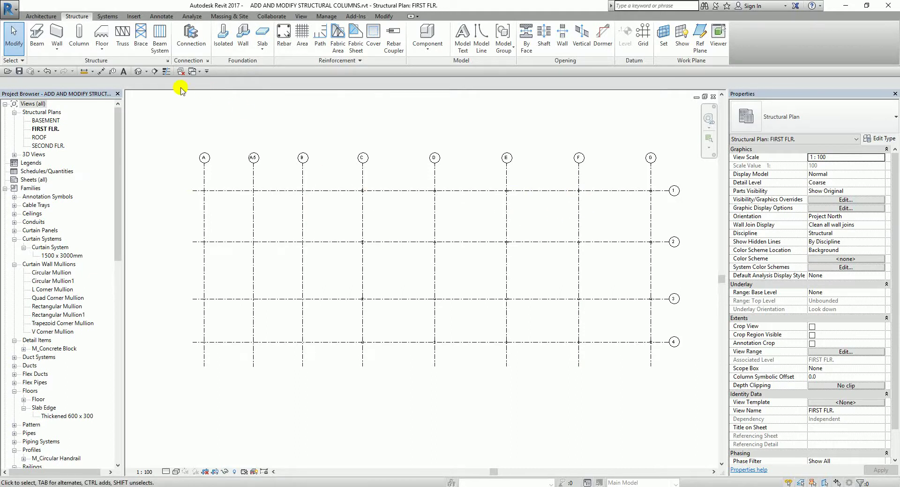
Examine the modified columns and their new spacing in the default 3D view.
left_click(139, 72)
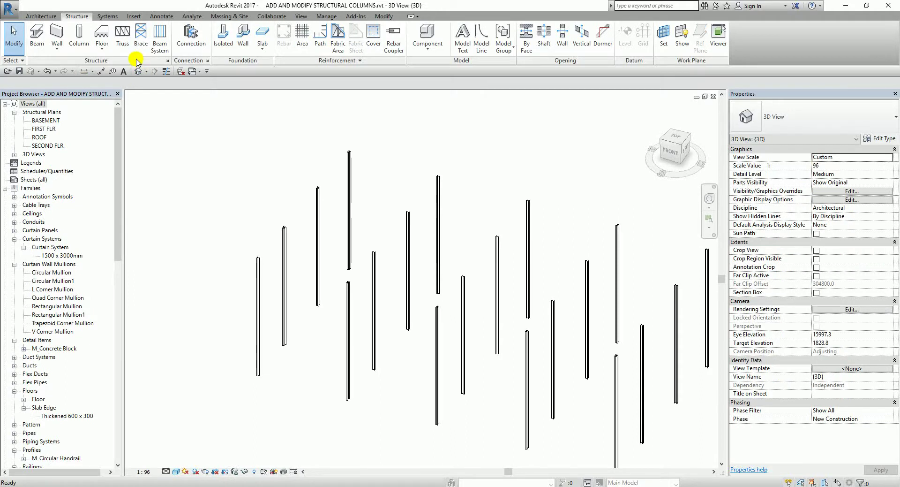
middle_click_drag(486, 297, 517, 265)
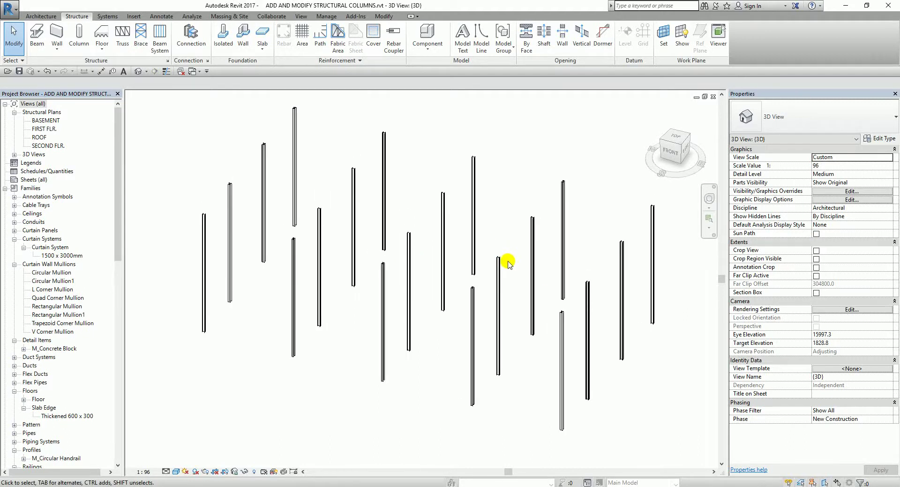